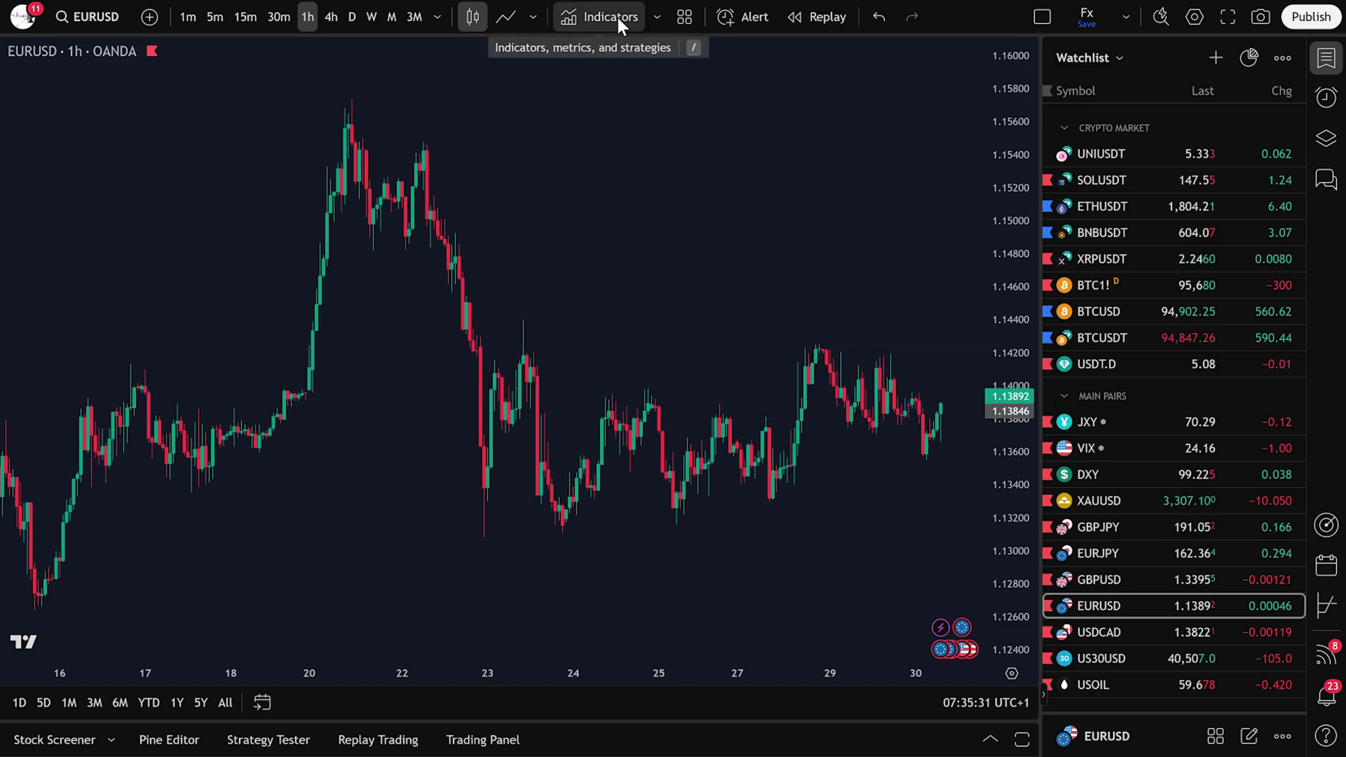
- Search 'moving average simple' and add Moving Average Simple to the EURUSD 1h chart
{"action": "left_click", "coordinate": [617, 18]}
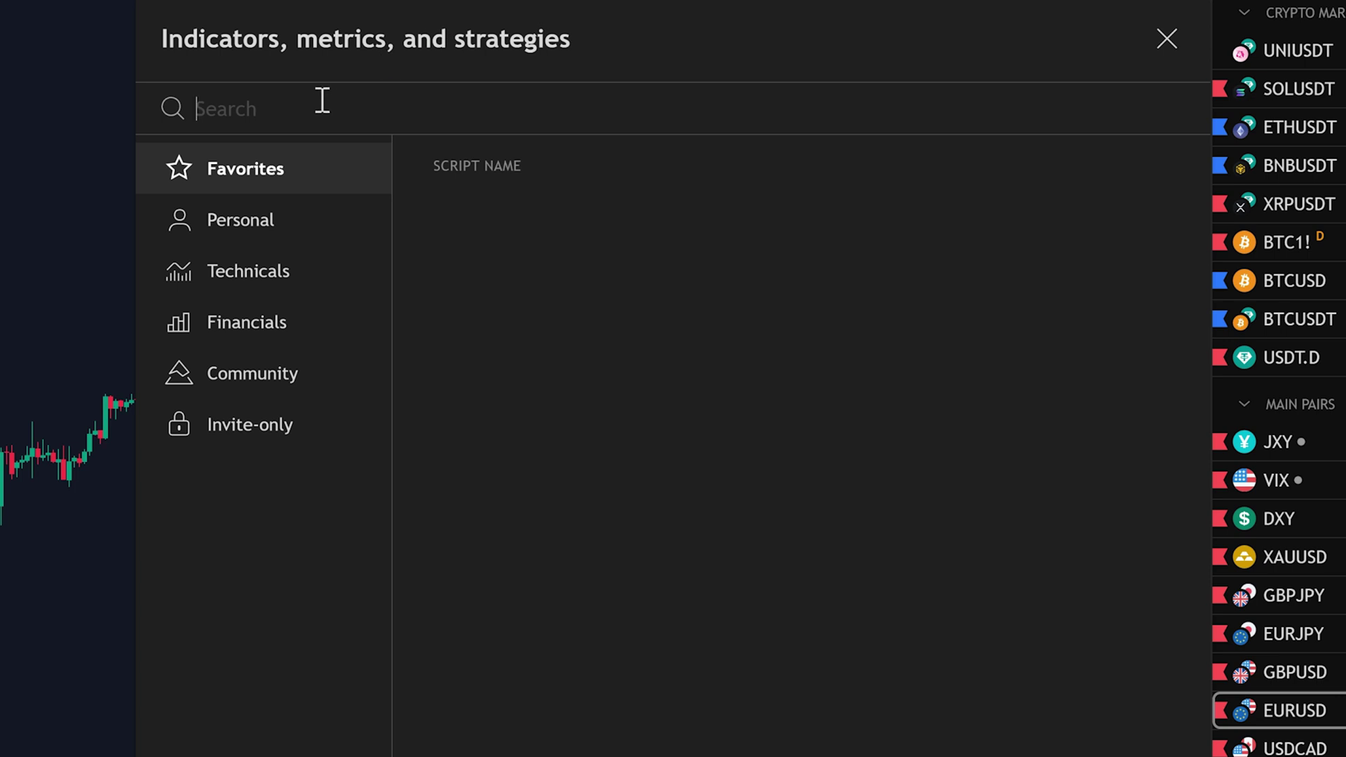
{"action": "type", "text": "moving average simple"}
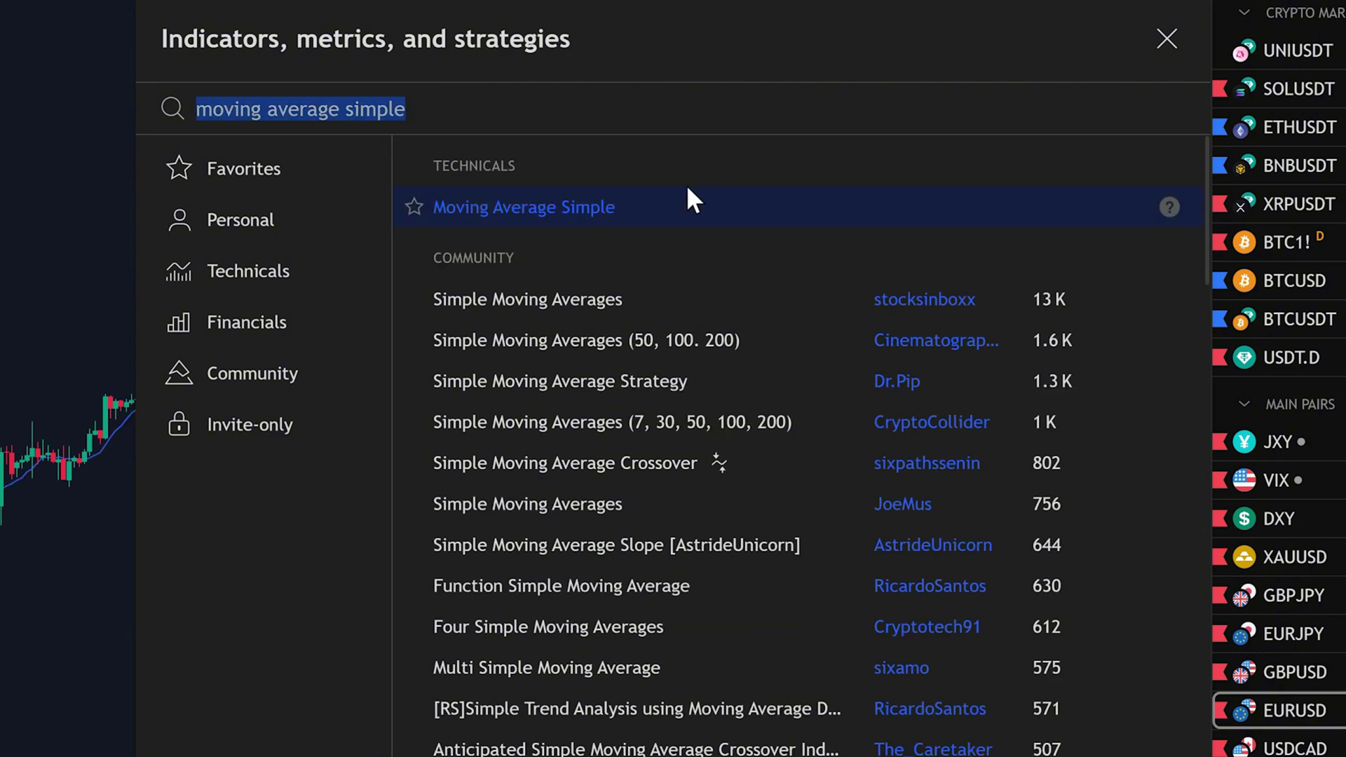
{"action": "left_click", "coordinate": [1174, 40]}
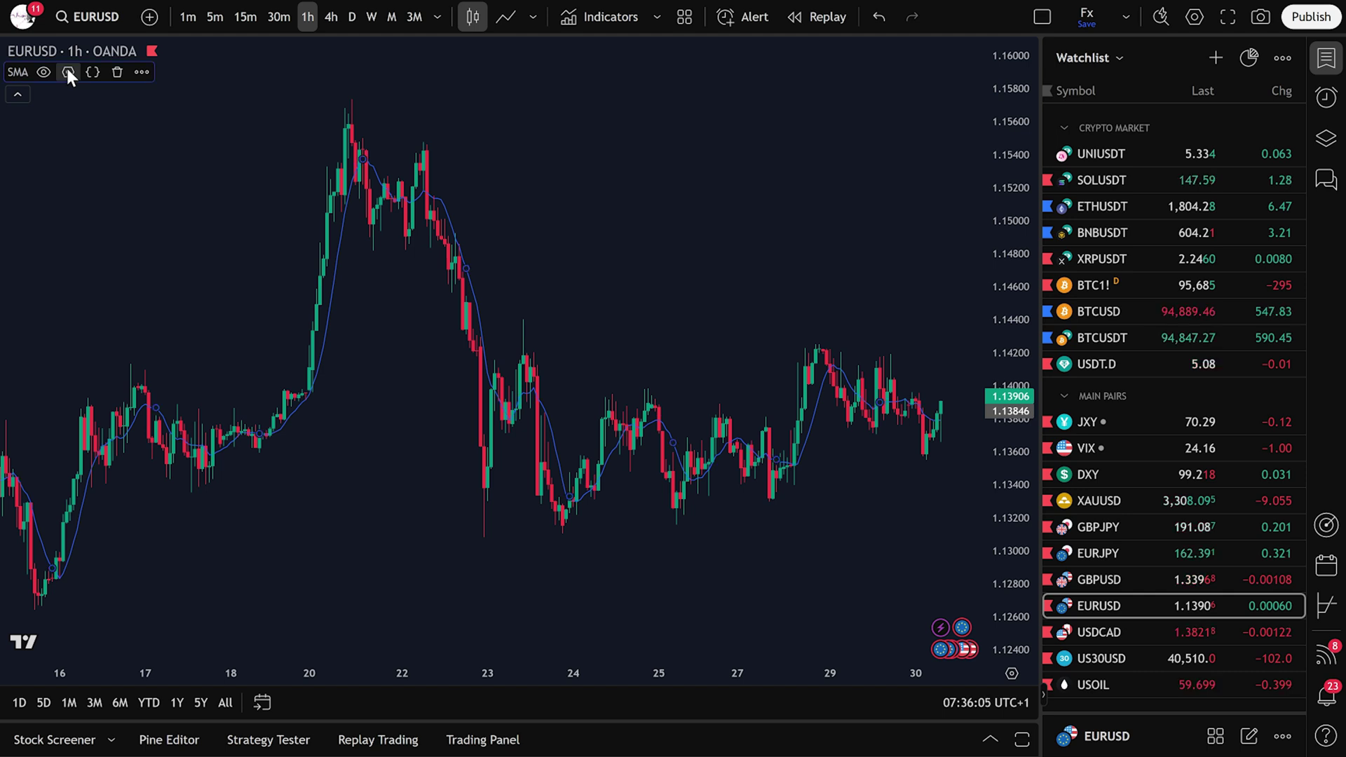
- Change the SMA length from 9 to 50
{"action": "left_click", "coordinate": [67, 72]}
{"action": "double_click", "coordinate": [644, 150]}
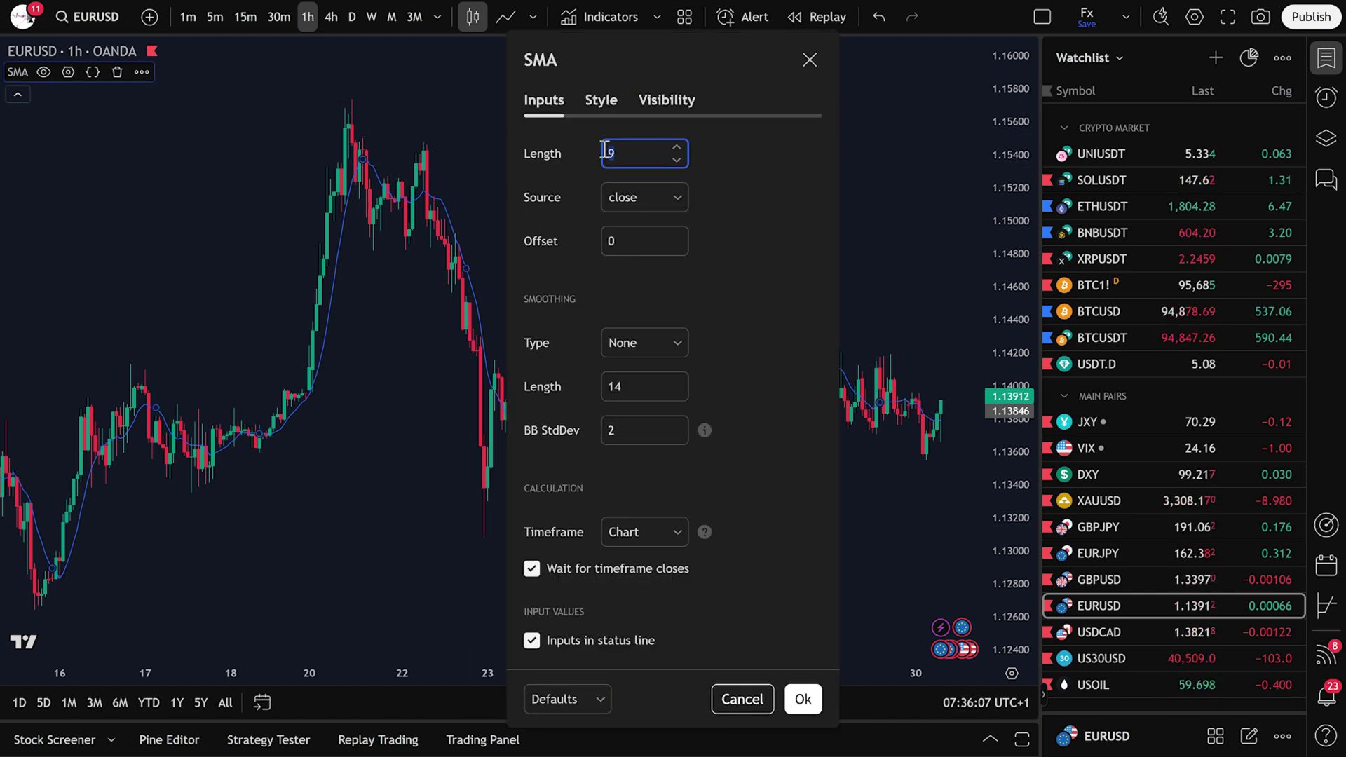
{"action": "type", "text": "50"}
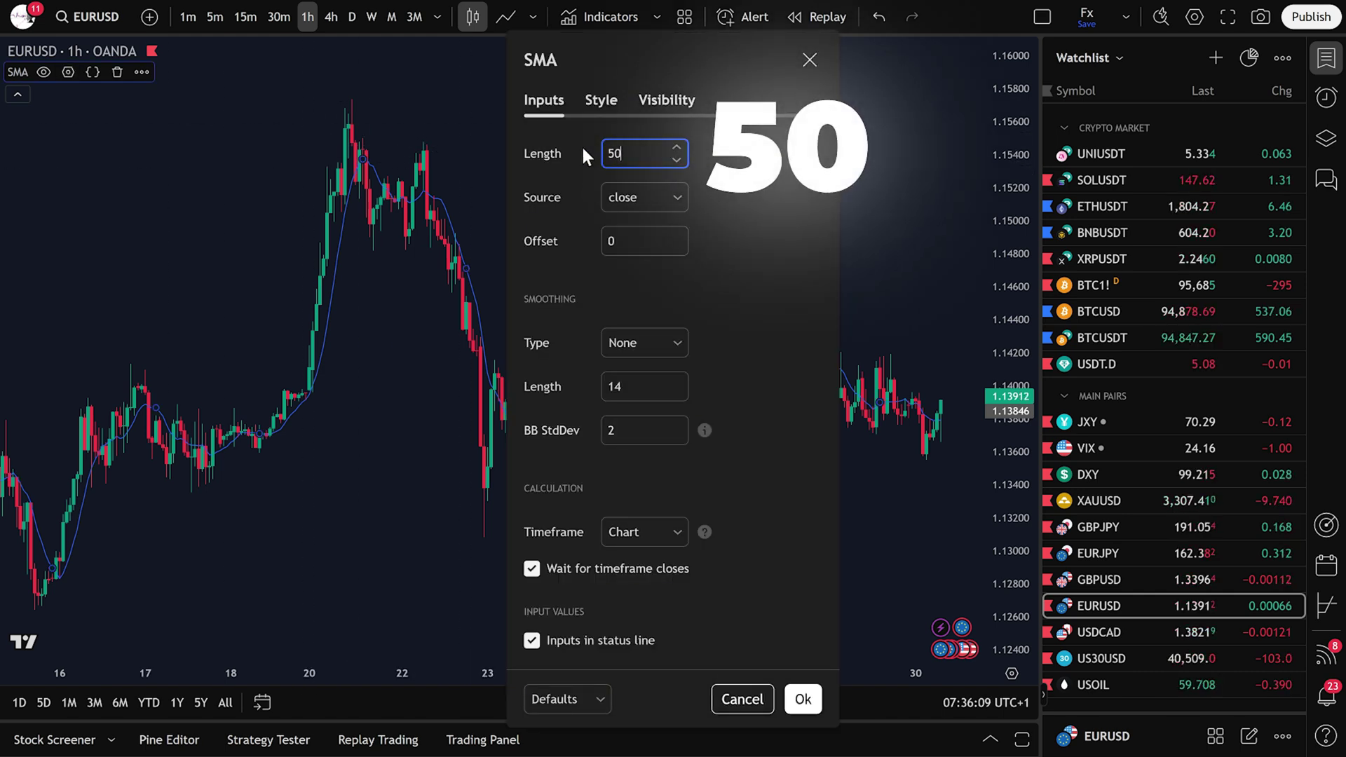
- Make the SMA line white with the third thickness and apply the settings
{"action": "left_click", "coordinate": [601, 109]}
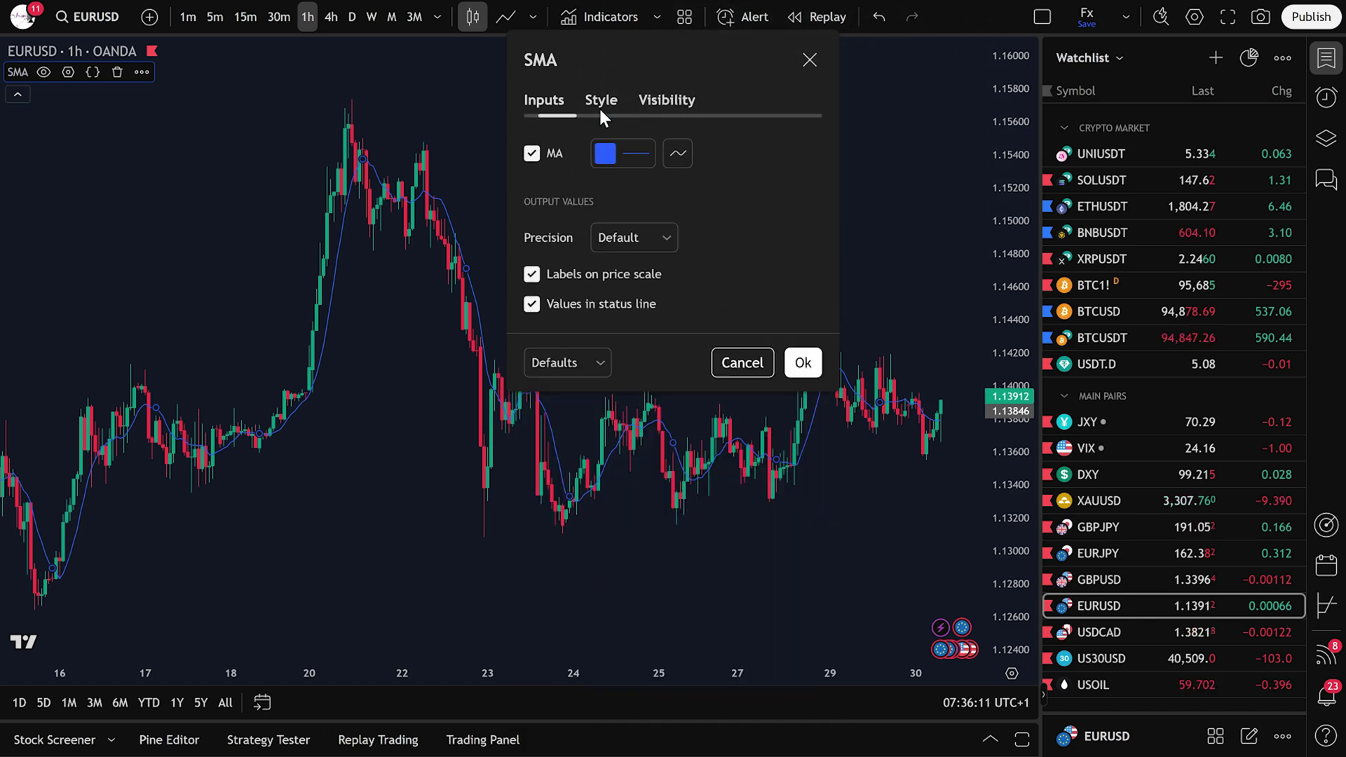
{"action": "left_click", "coordinate": [623, 153]}
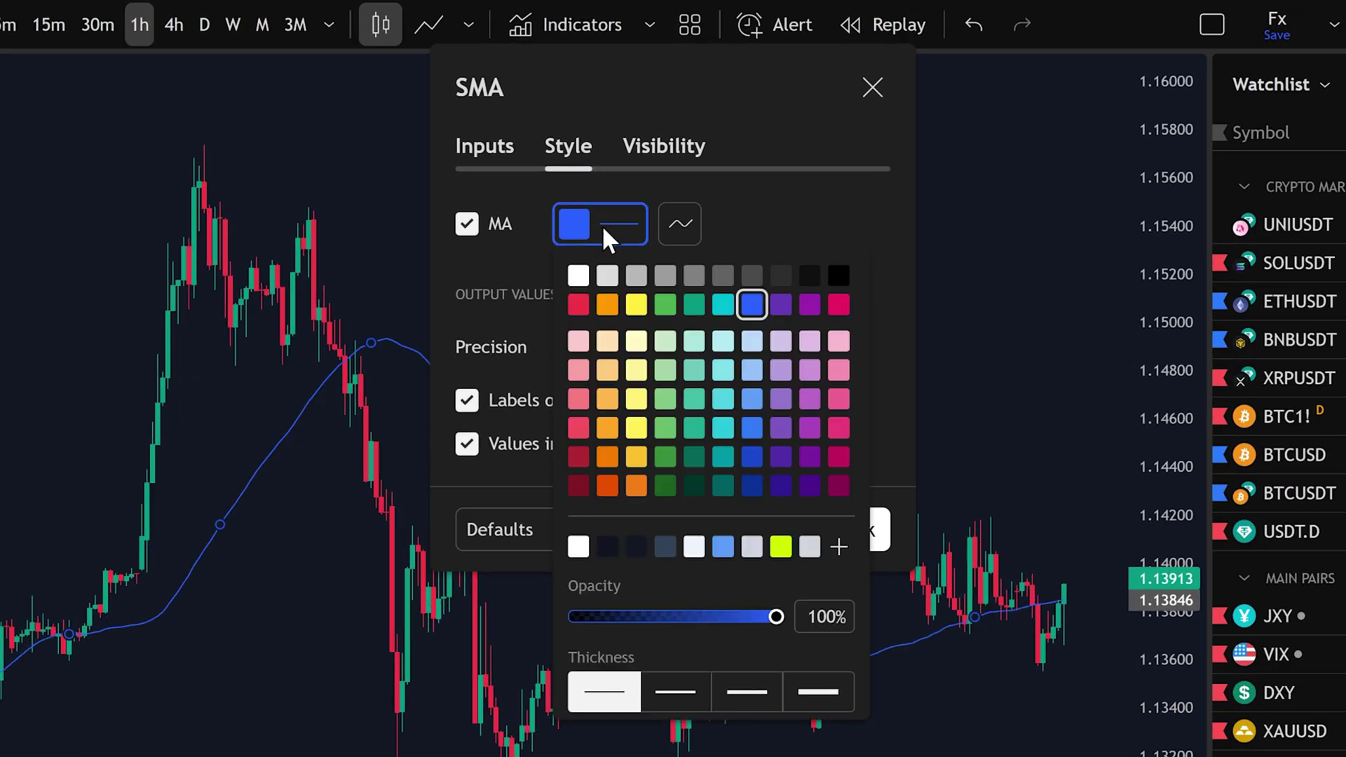
{"action": "left_click", "coordinate": [578, 275]}
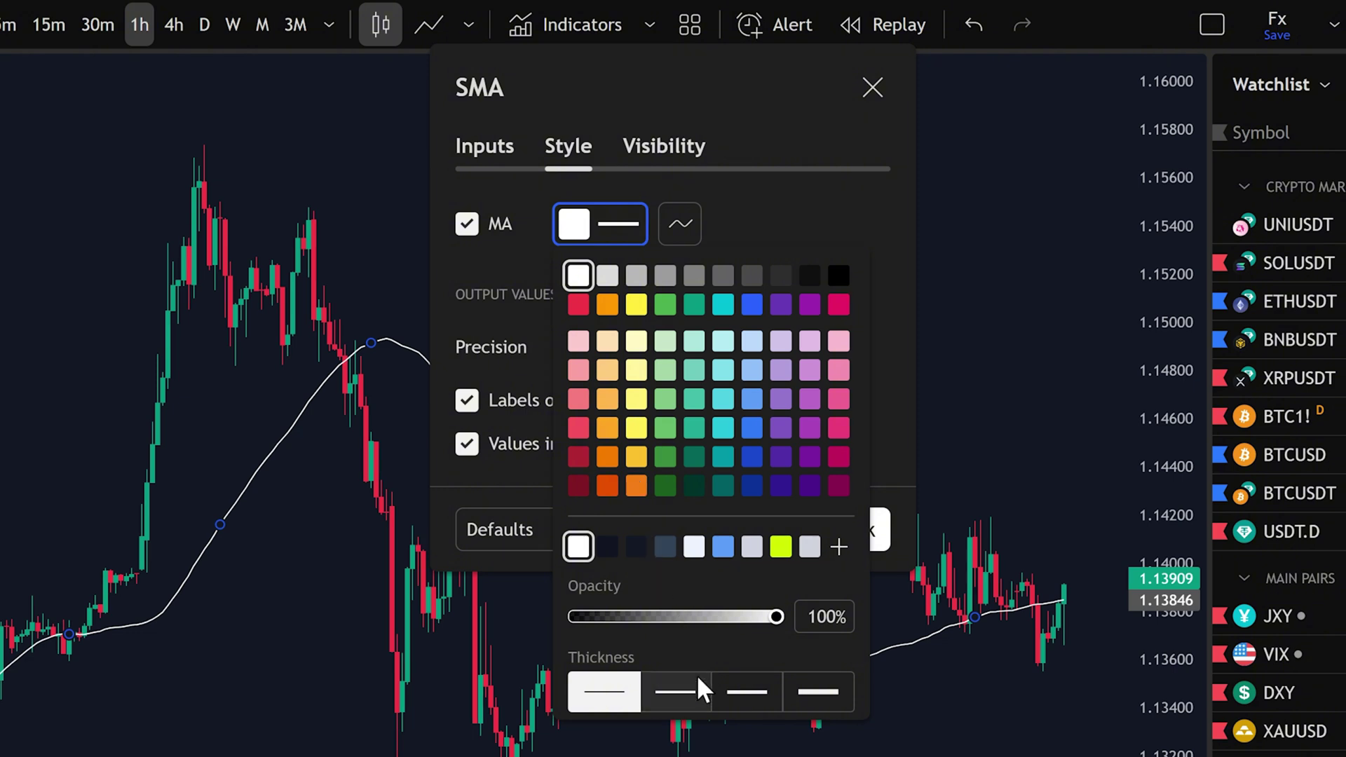
{"action": "left_click", "coordinate": [745, 692]}
{"action": "left_click", "coordinate": [795, 325]}
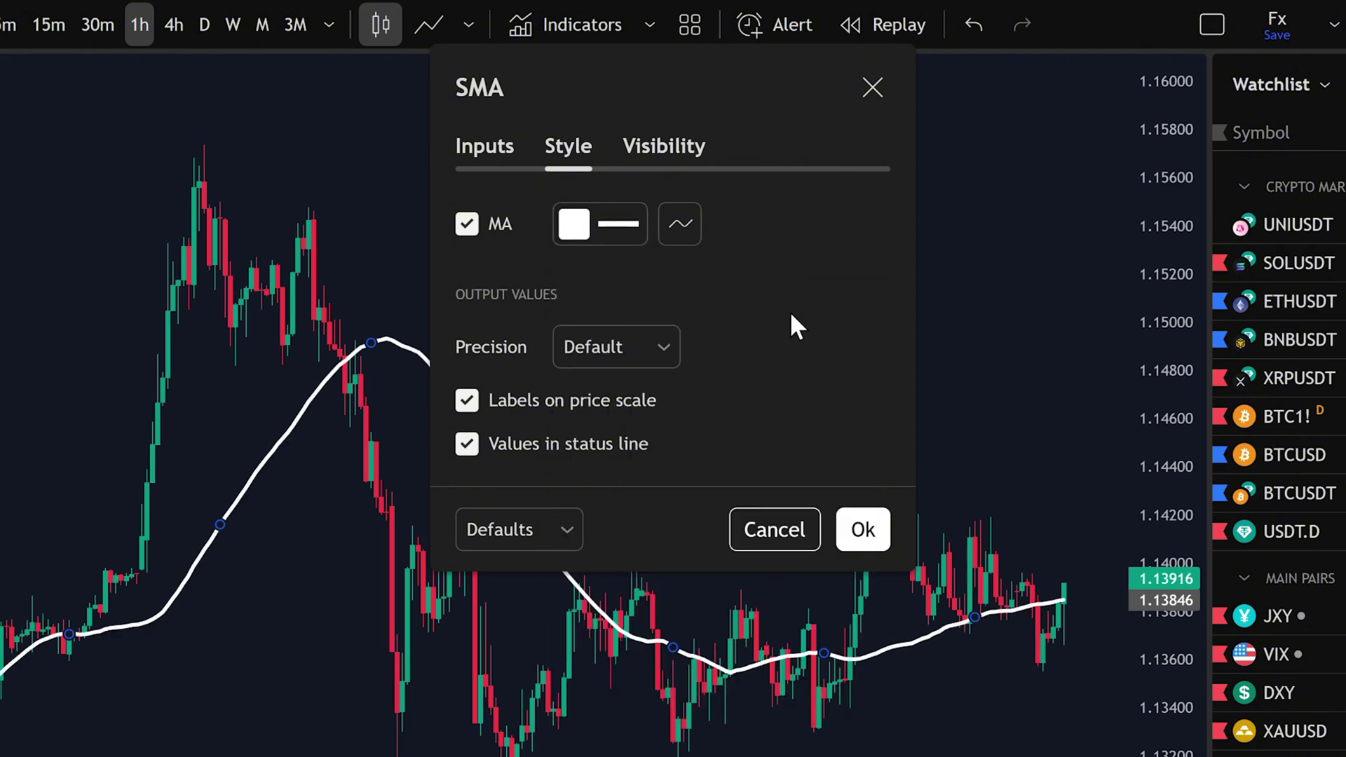
{"action": "left_click", "coordinate": [857, 533]}
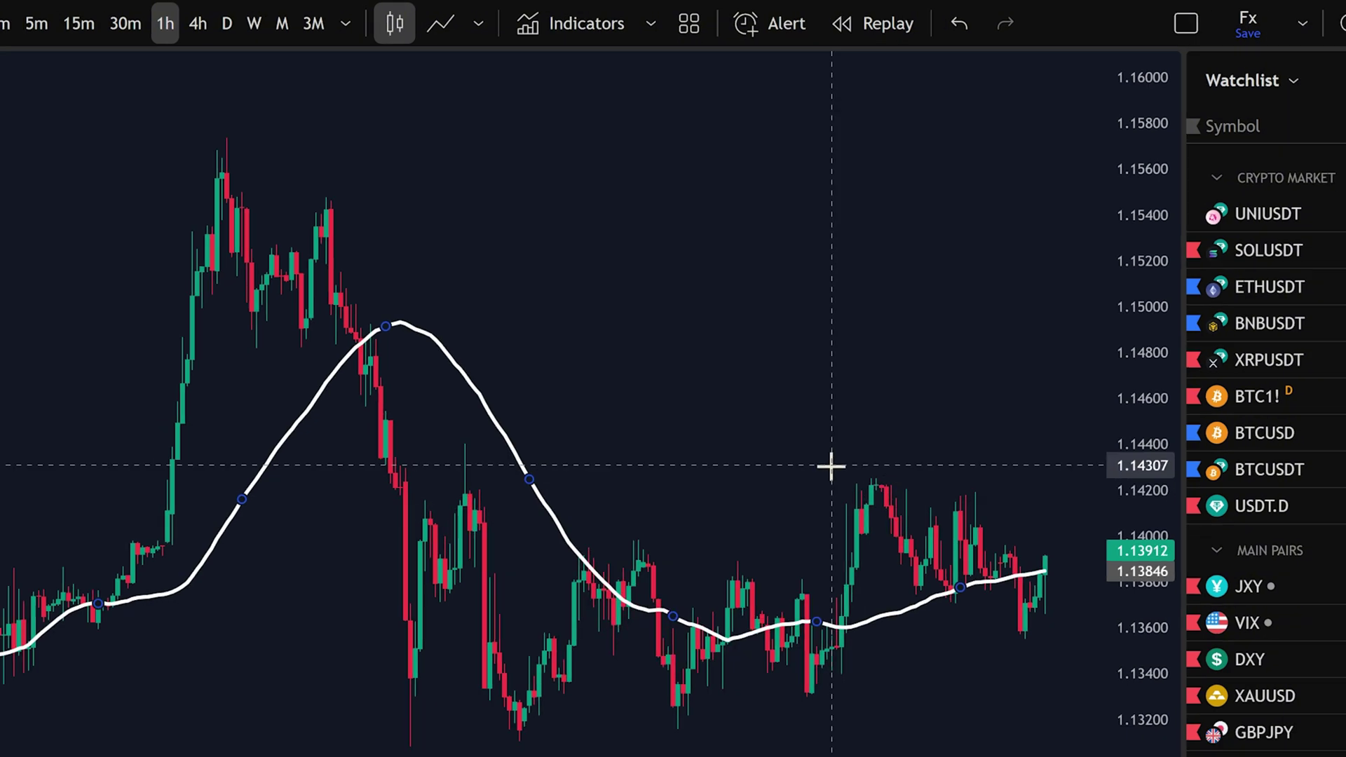
{"action": "left_click", "coordinate": [791, 317]}
{"action": "scroll", "coordinate": [490, 276], "scroll_direction": "left", "scroll_amount": 10}
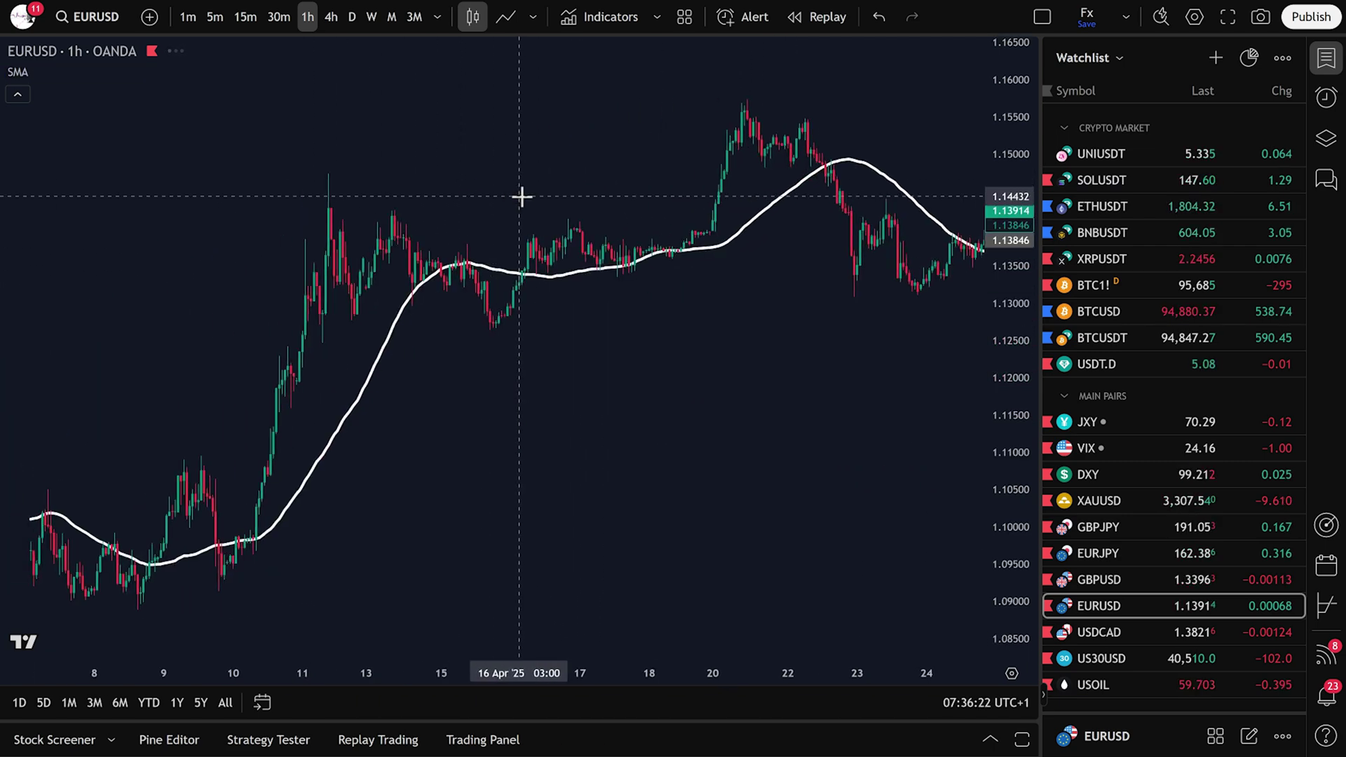
{"action": "scroll", "coordinate": [481, 180], "scroll_direction": "left", "scroll_amount": 5}
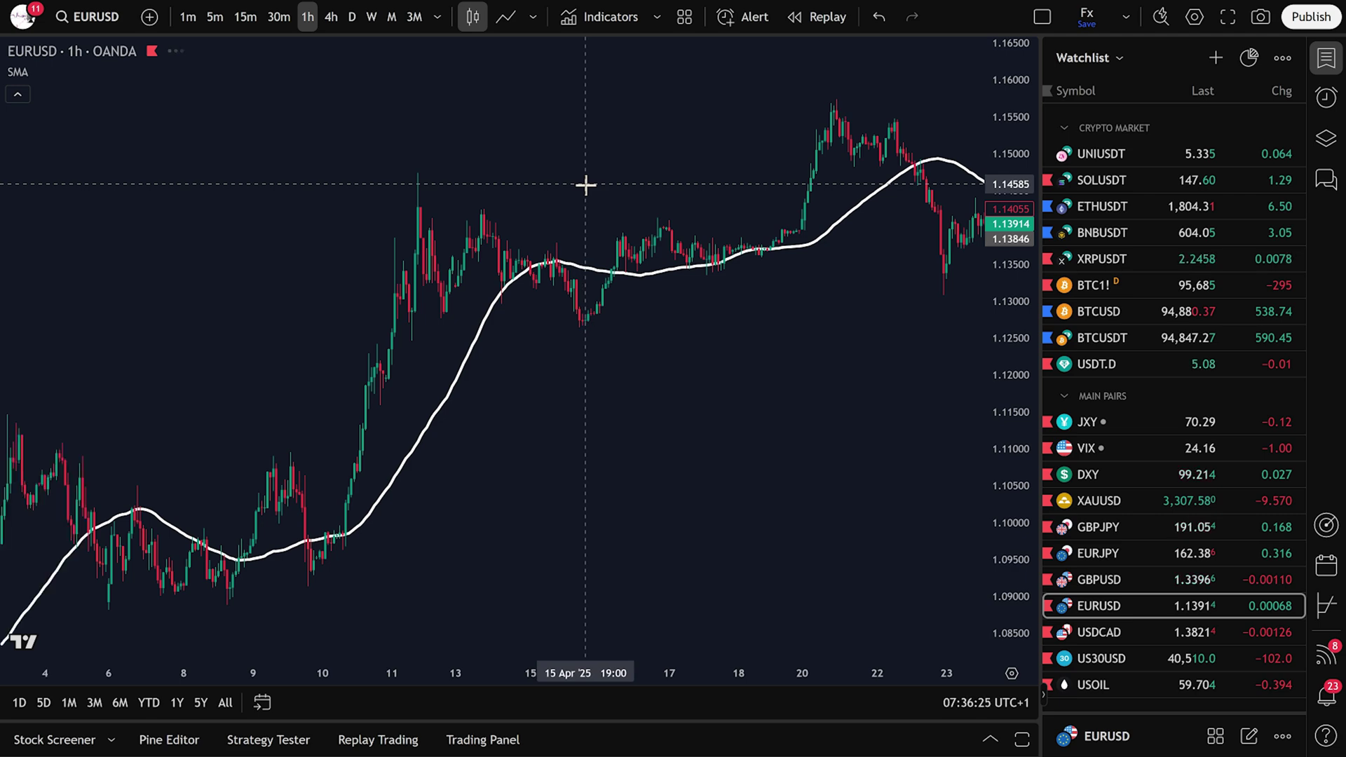
{"action": "scroll", "coordinate": [582, 168], "scroll_direction": "right", "scroll_amount": 4}
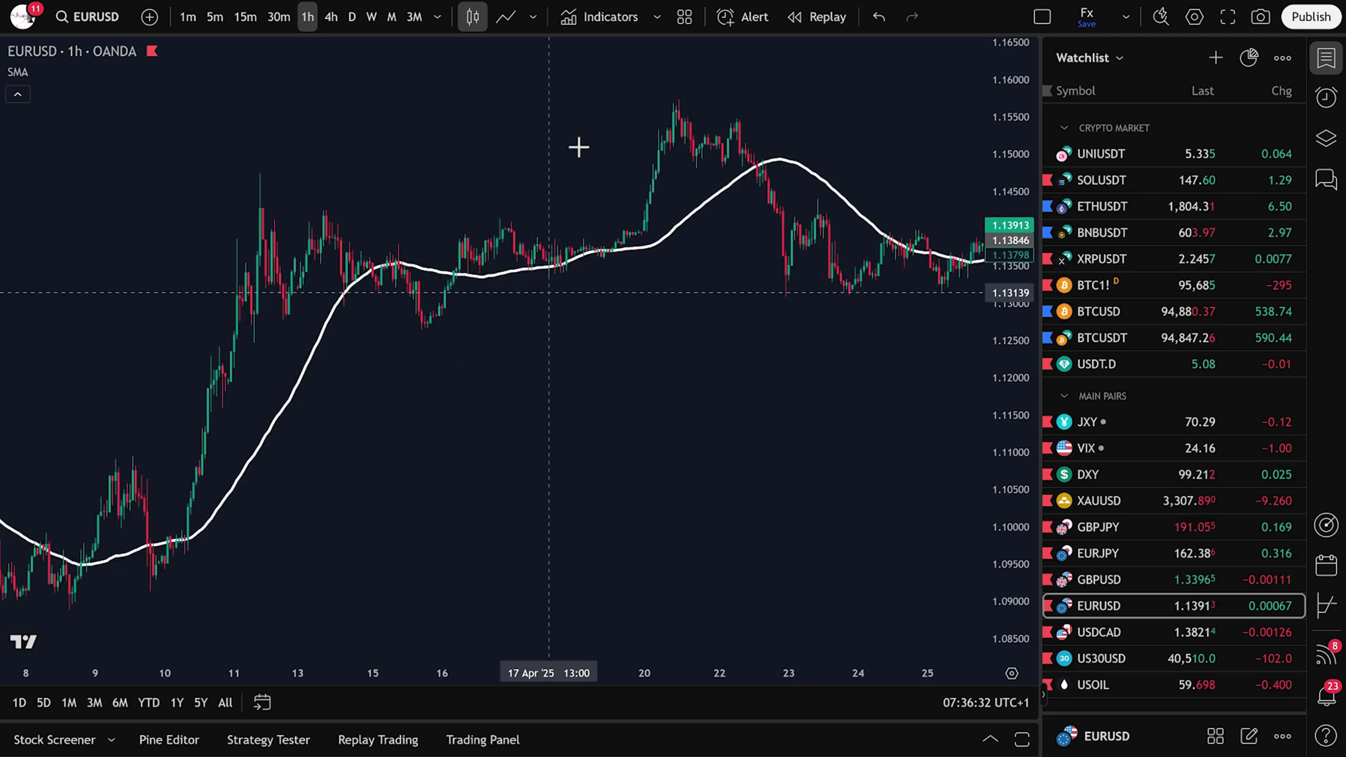
- Search 'moving average exponential' and add Moving Average Exponential to the chart
{"action": "left_click", "coordinate": [598, 20]}
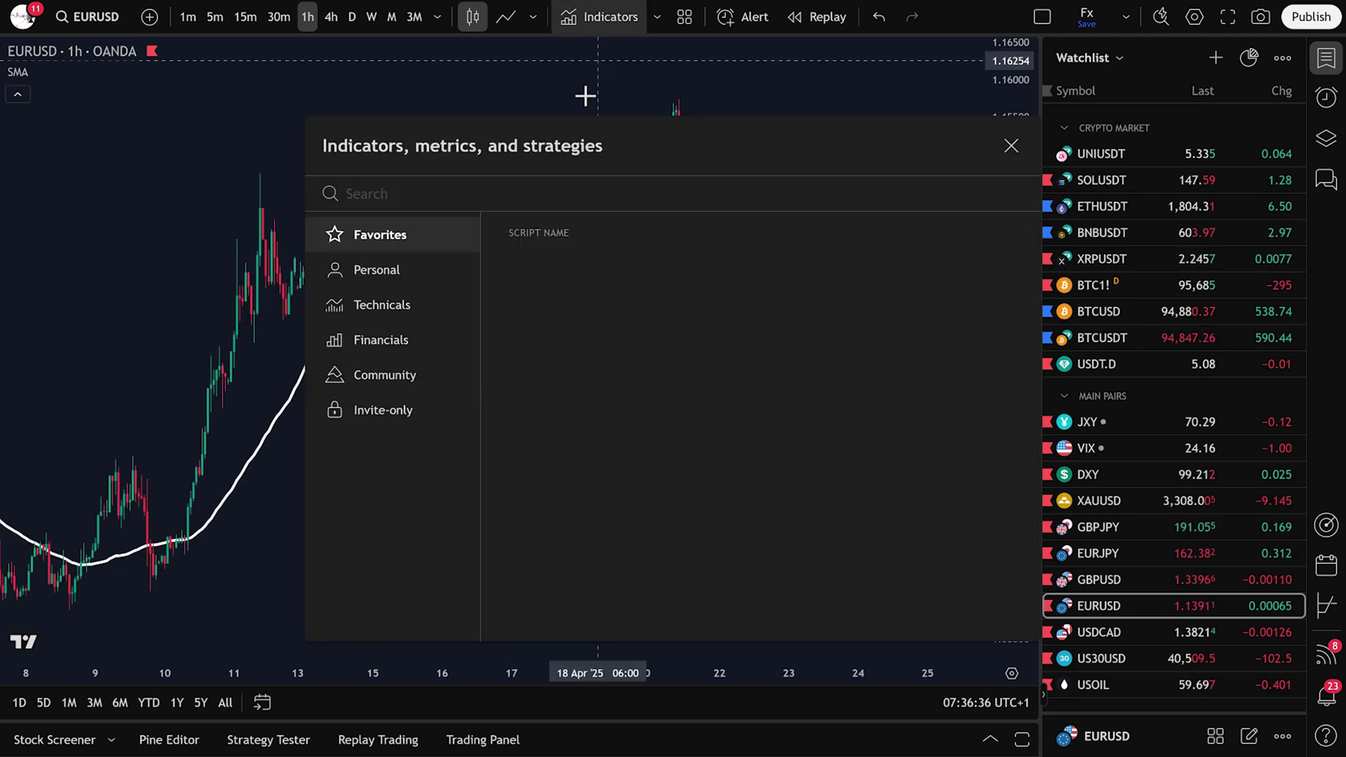
{"action": "type", "text": "em"}
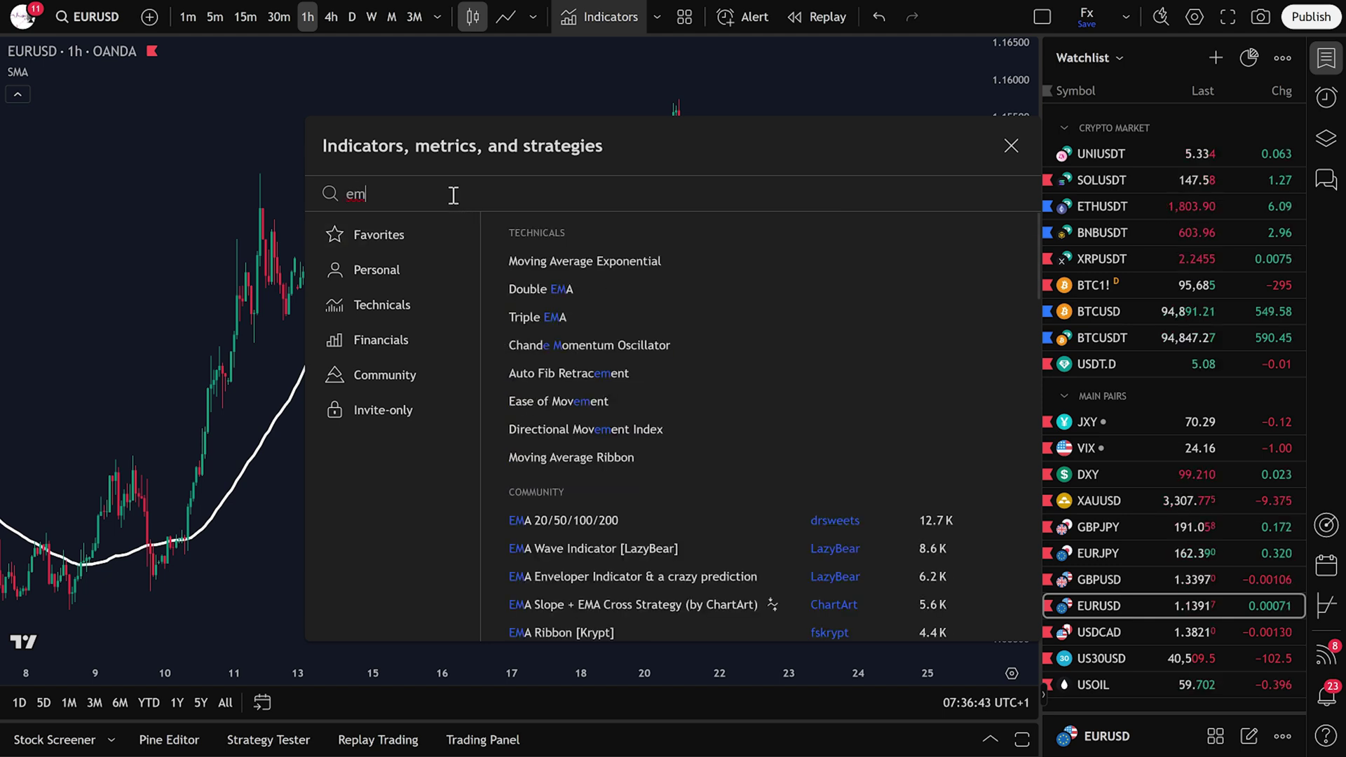
{"action": "key", "text": "BackSpace"}
{"action": "key", "text": "BackSpace"}
{"action": "type", "text": "moving avera"}
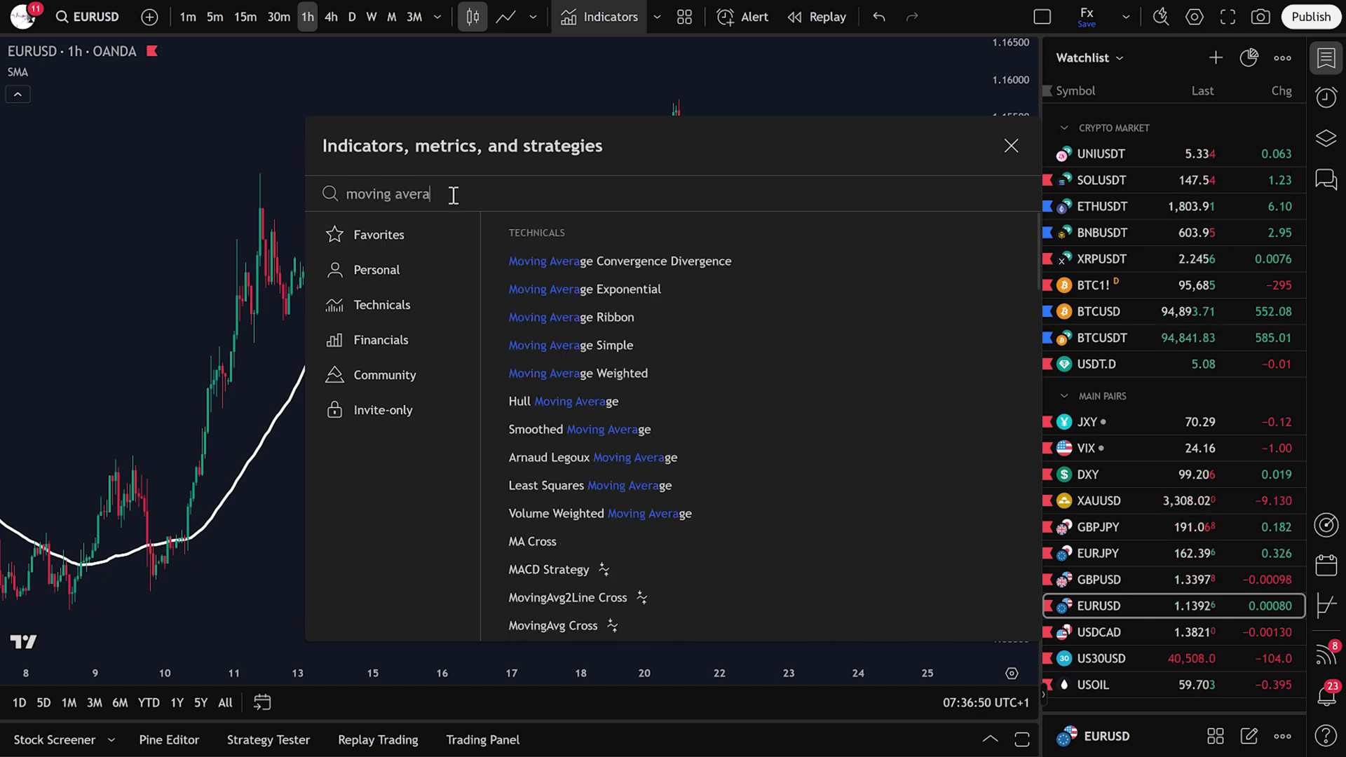
{"action": "type", "text": "ge exponential"}
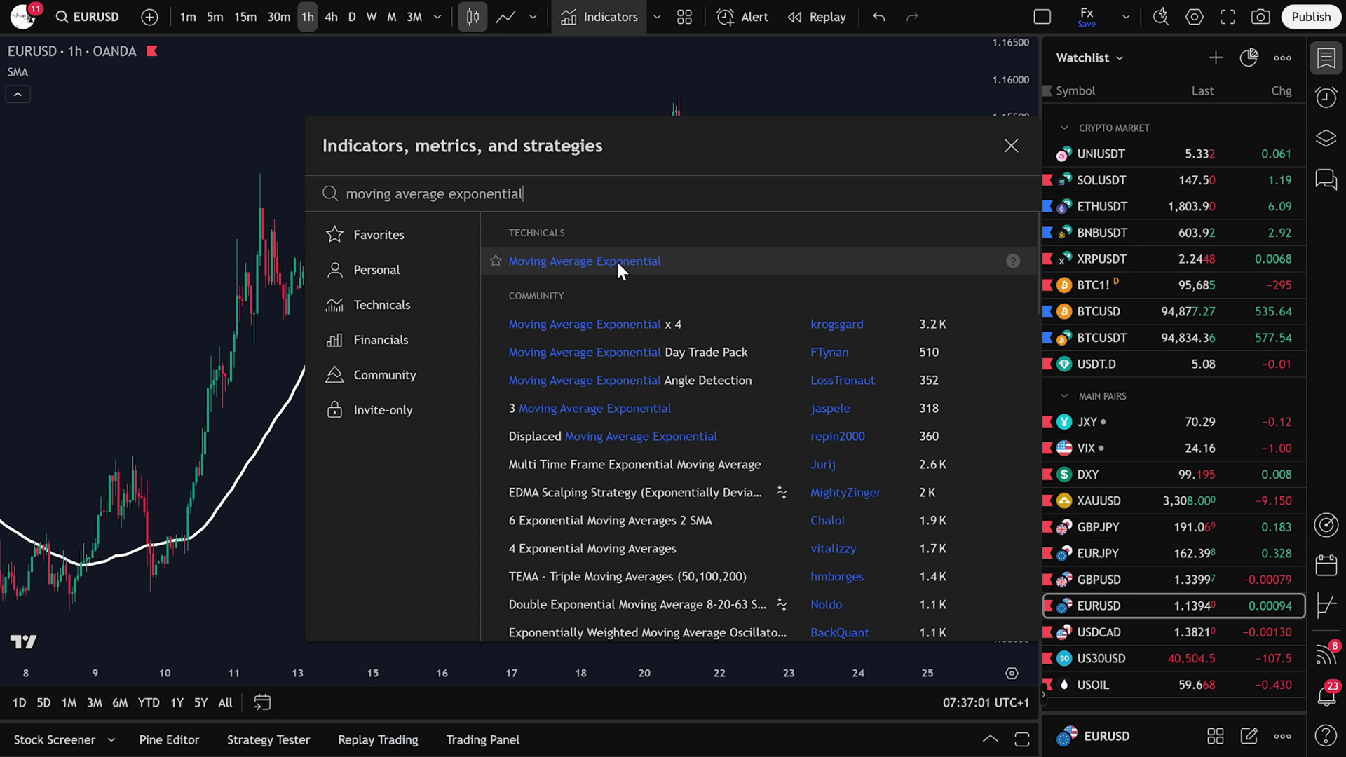
{"action": "left_click", "coordinate": [617, 263]}
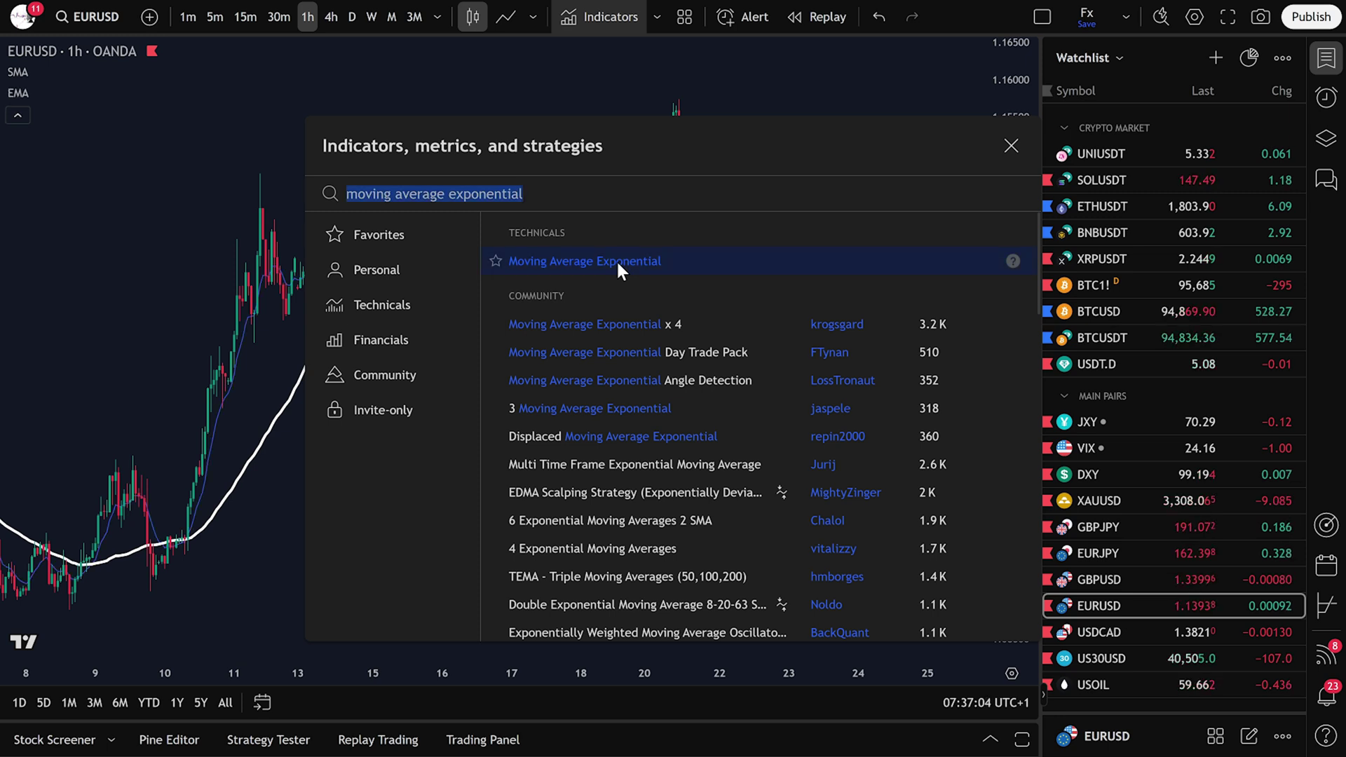
- Make the EMA line yellow with the third thickness
{"action": "left_click", "coordinate": [1013, 147]}
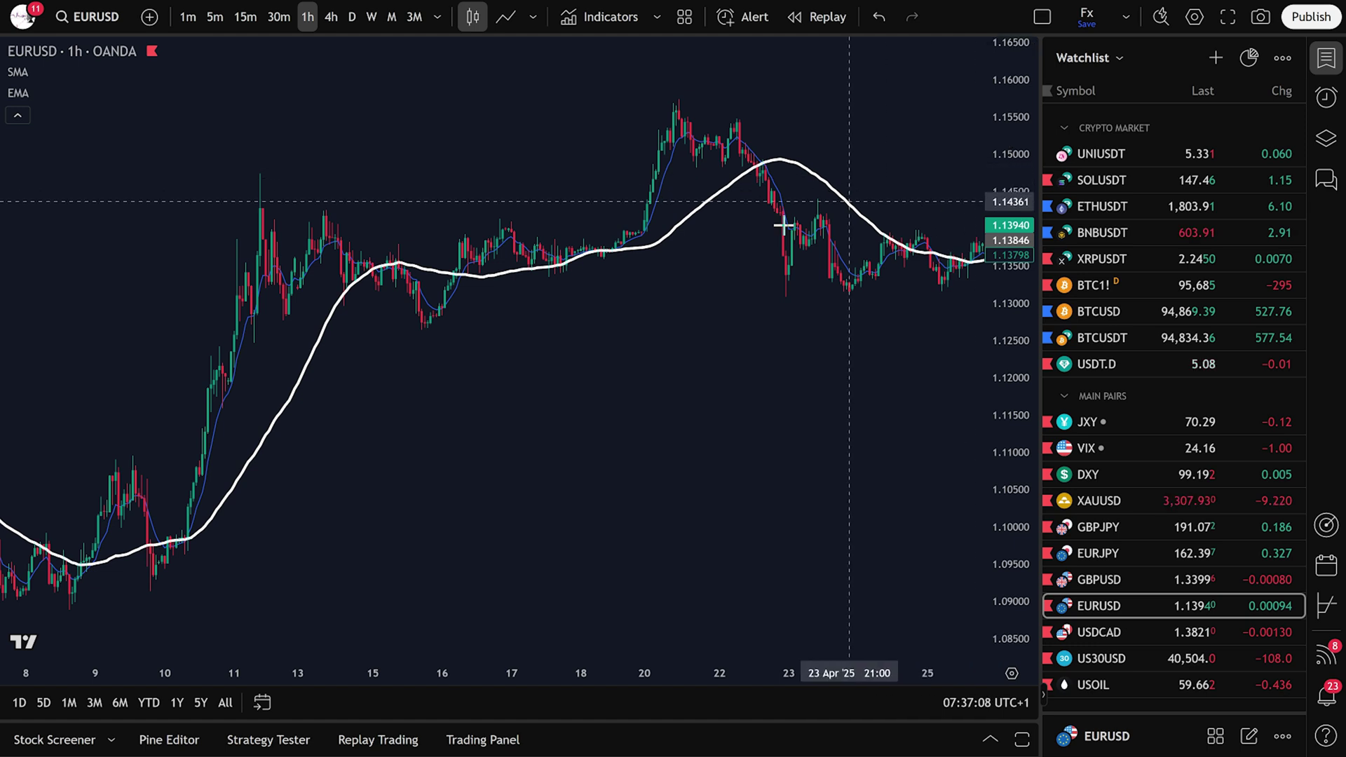
{"action": "left_click", "coordinate": [69, 92]}
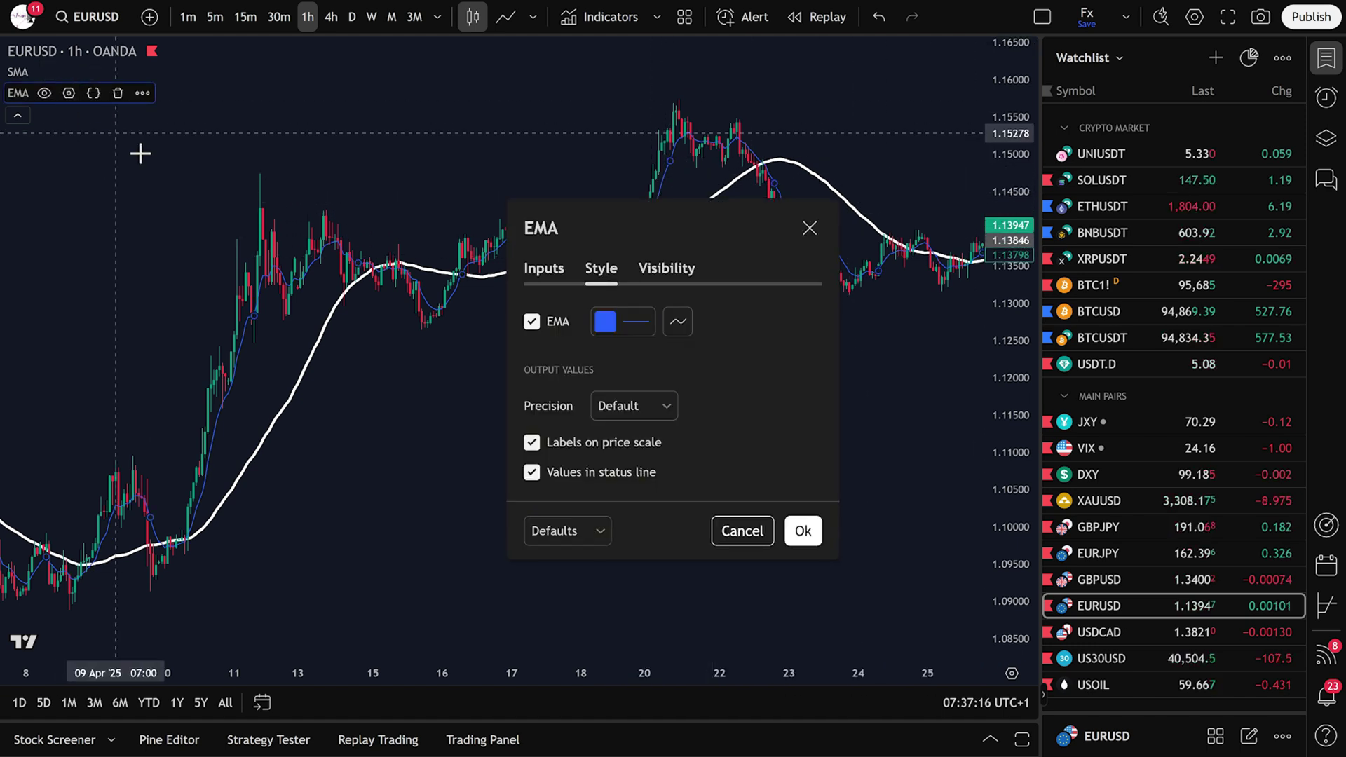
{"action": "left_click", "coordinate": [615, 330]}
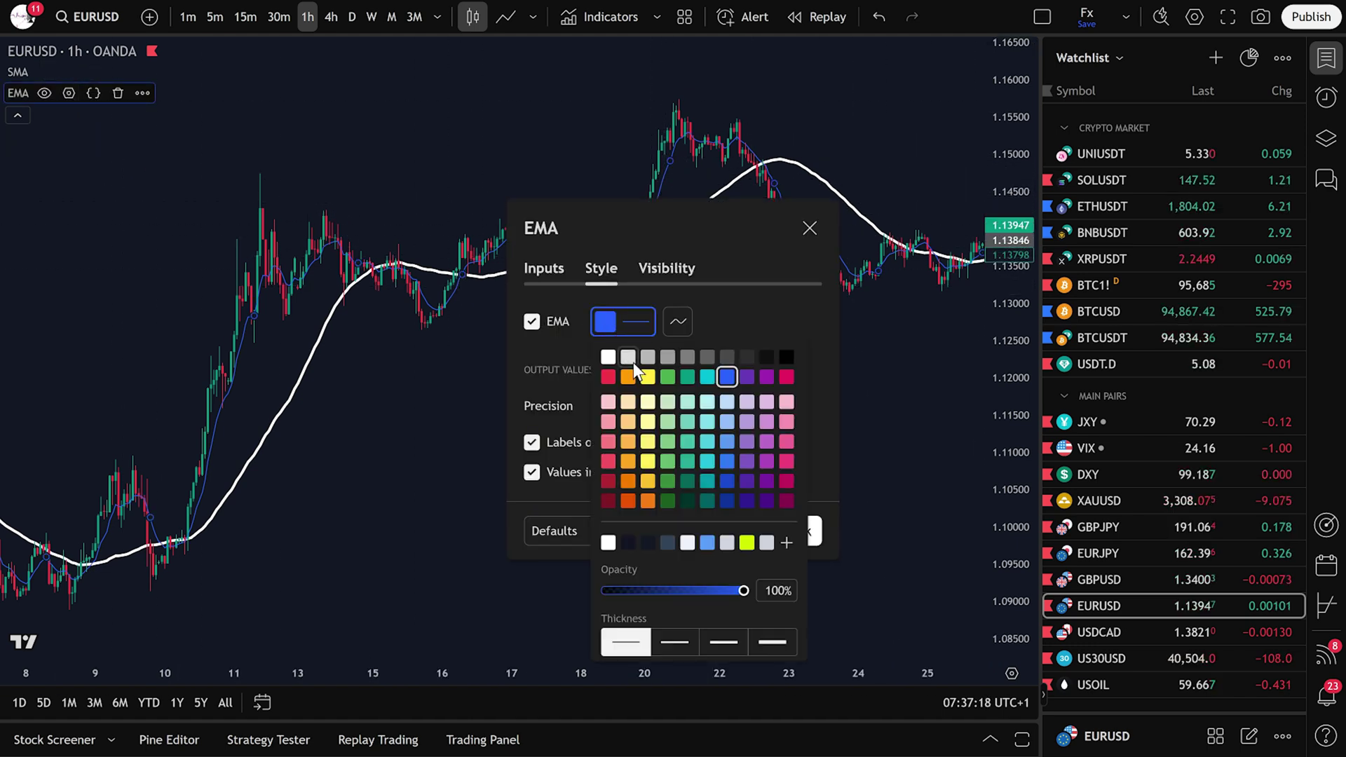
{"action": "left_click", "coordinate": [648, 379]}
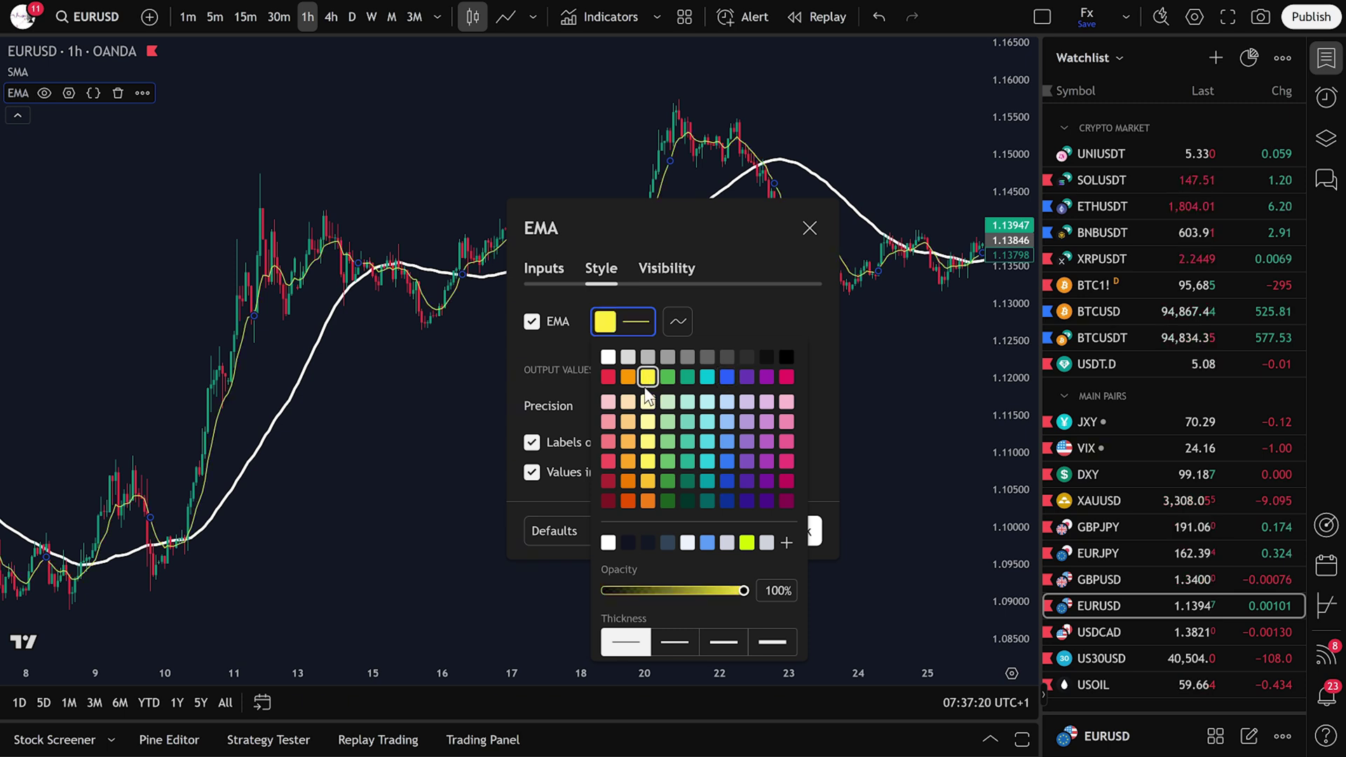
{"action": "left_click", "coordinate": [725, 642]}
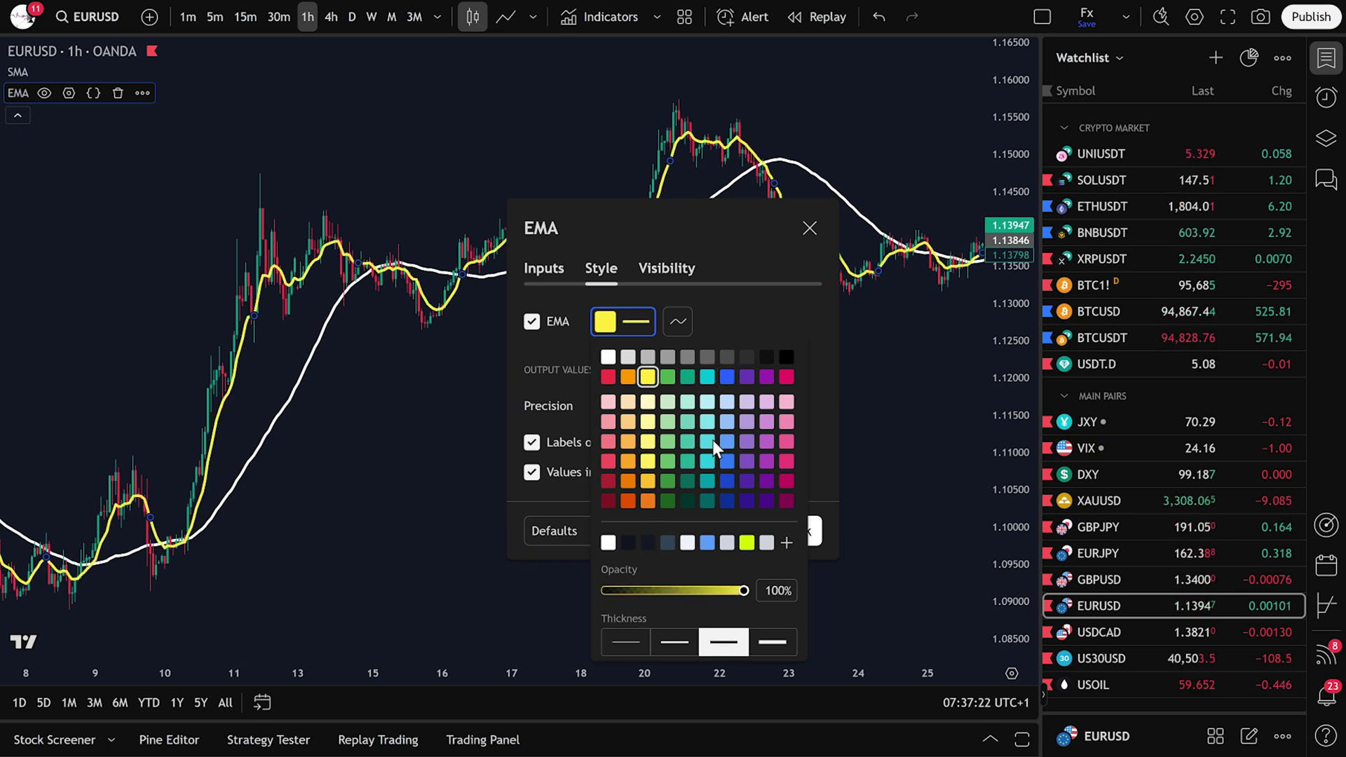
{"action": "left_click", "coordinate": [711, 319]}
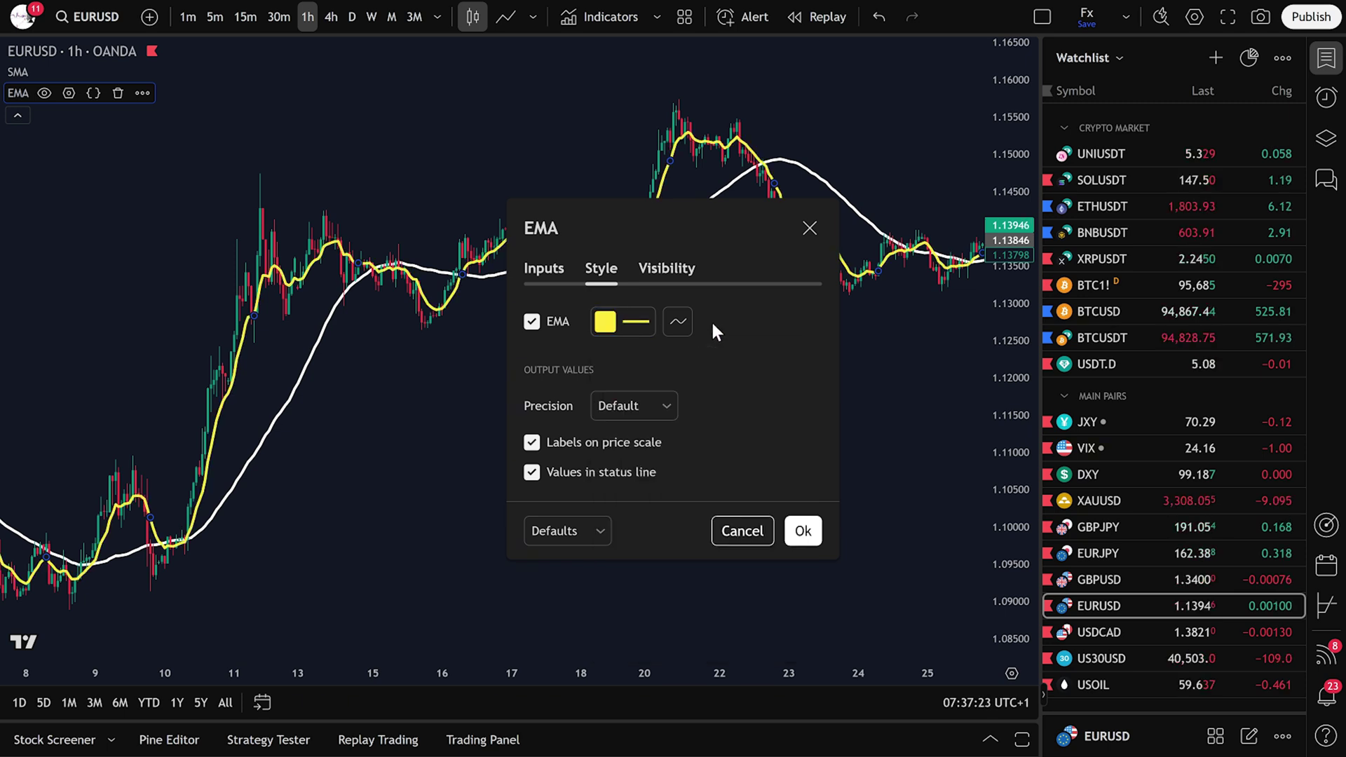
- Set the EMA length to 100 and apply the settings
{"action": "left_click", "coordinate": [547, 272]}
{"action": "double_click", "coordinate": [637, 184]}
{"action": "type", "text": "1"}
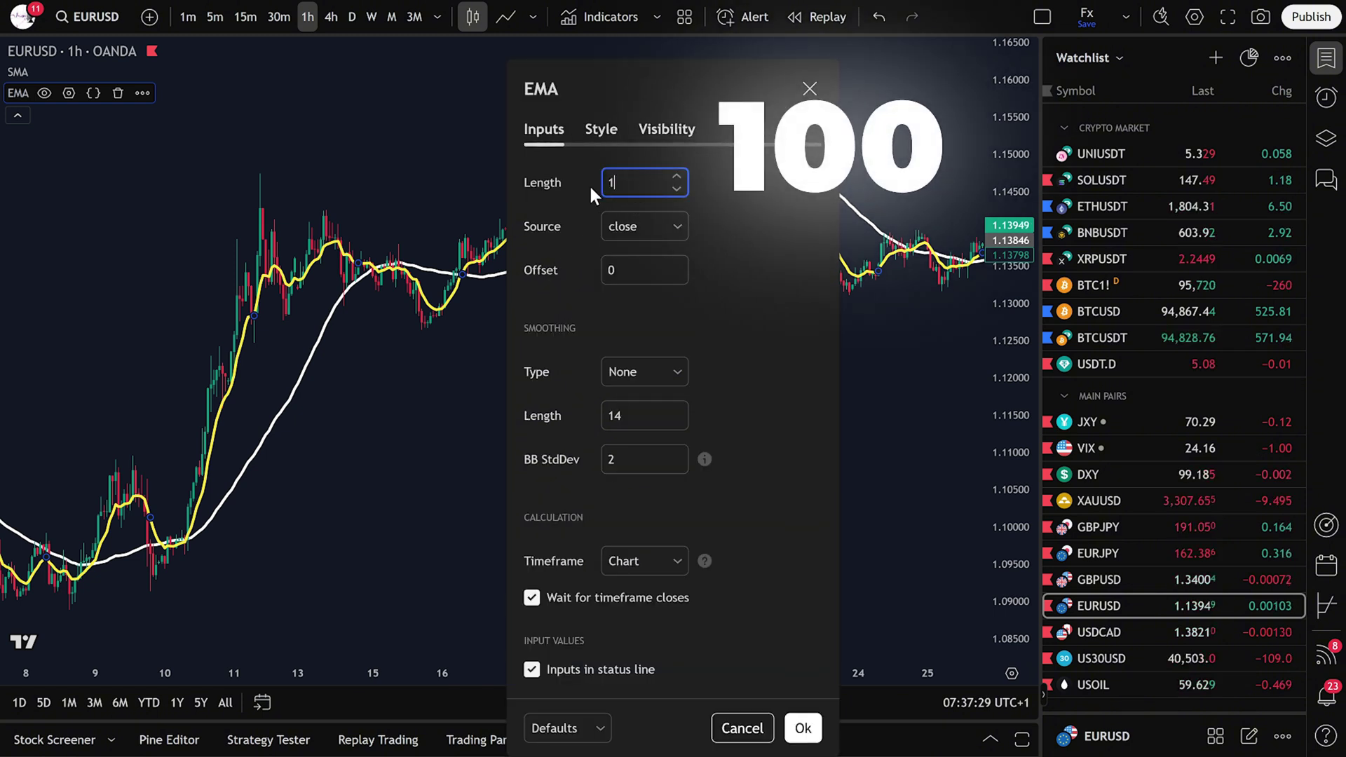
{"action": "type", "text": "00"}
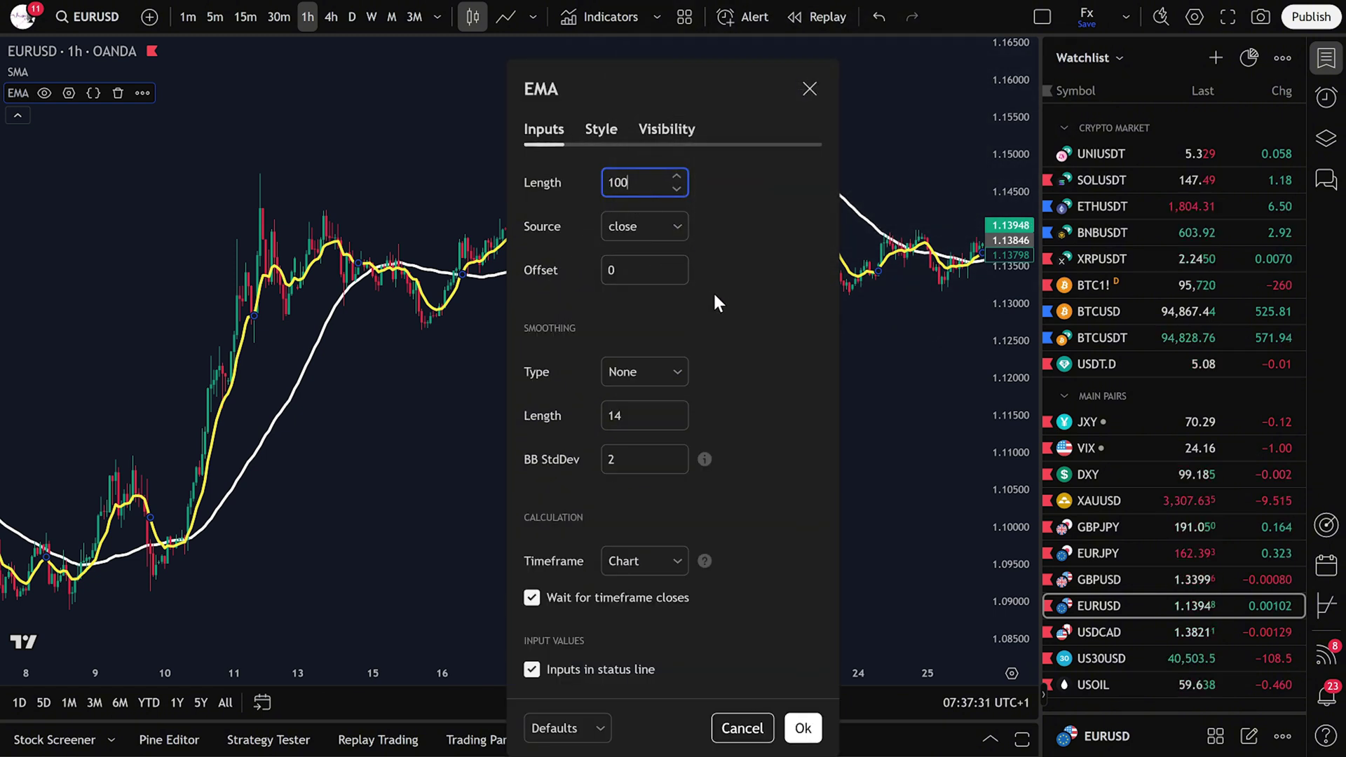
{"action": "left_click", "coordinate": [714, 291]}
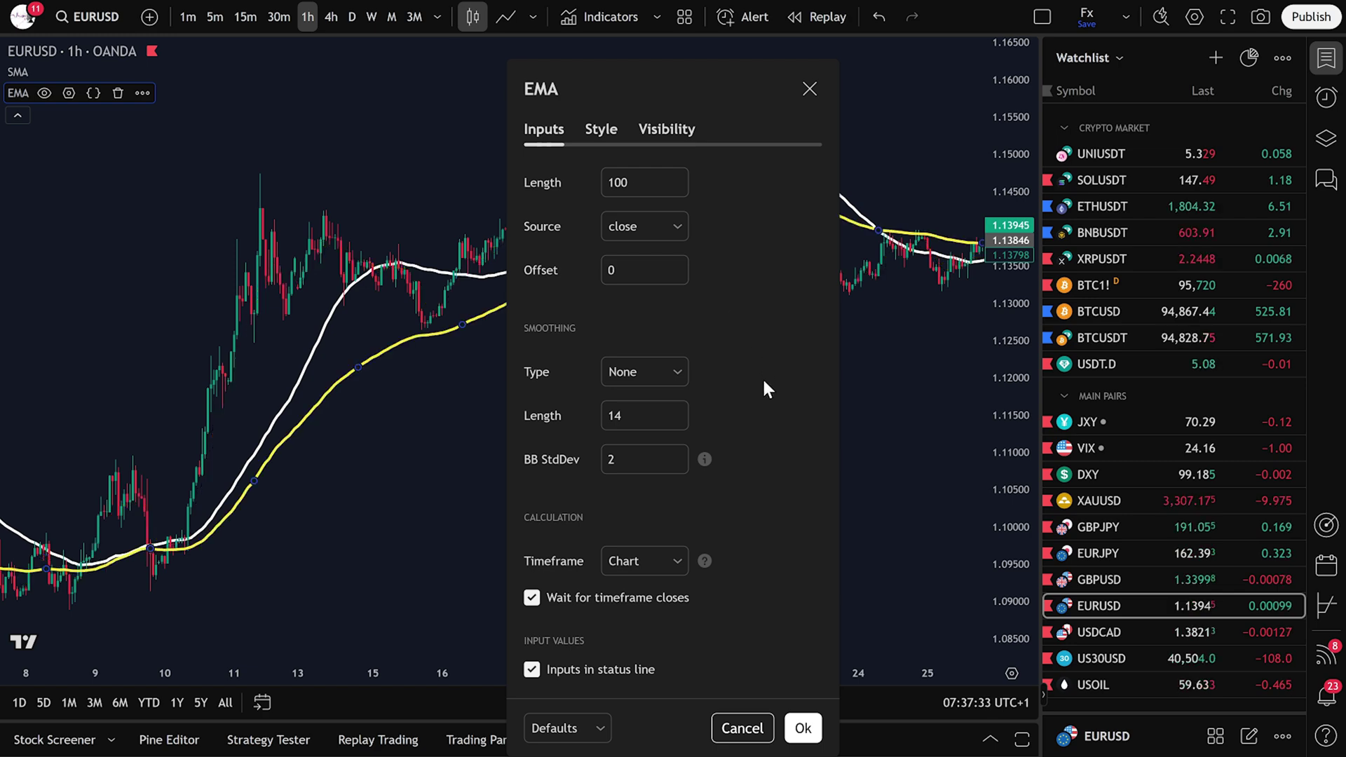
{"action": "left_click", "coordinate": [803, 729]}
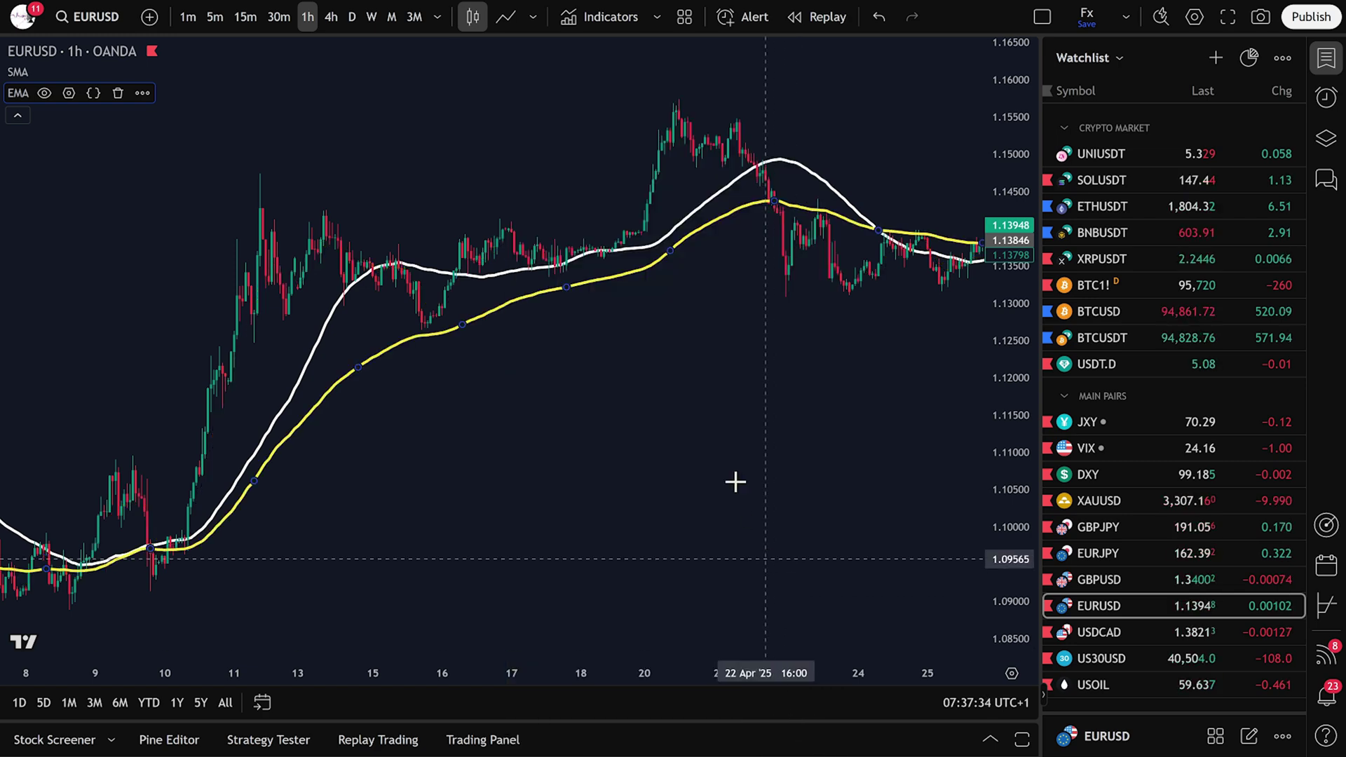
{"action": "scroll", "coordinate": [722, 454], "scroll_direction": "left", "scroll_amount": 10}
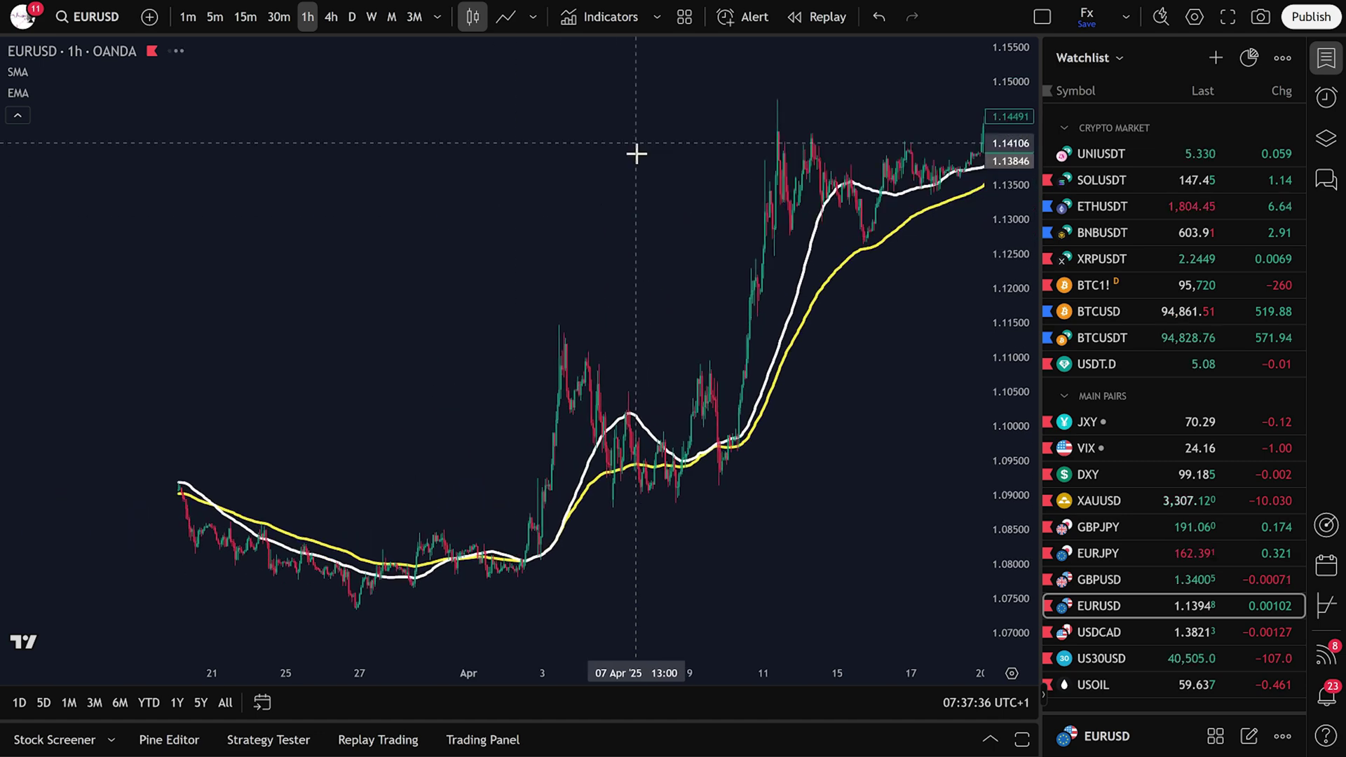
- Delete the EMA using the legend trash icons, keeping the white SMA, and return to recent candles
{"action": "left_click_drag", "start_coordinate": [216, 222], "coordinate": [300, 216]}
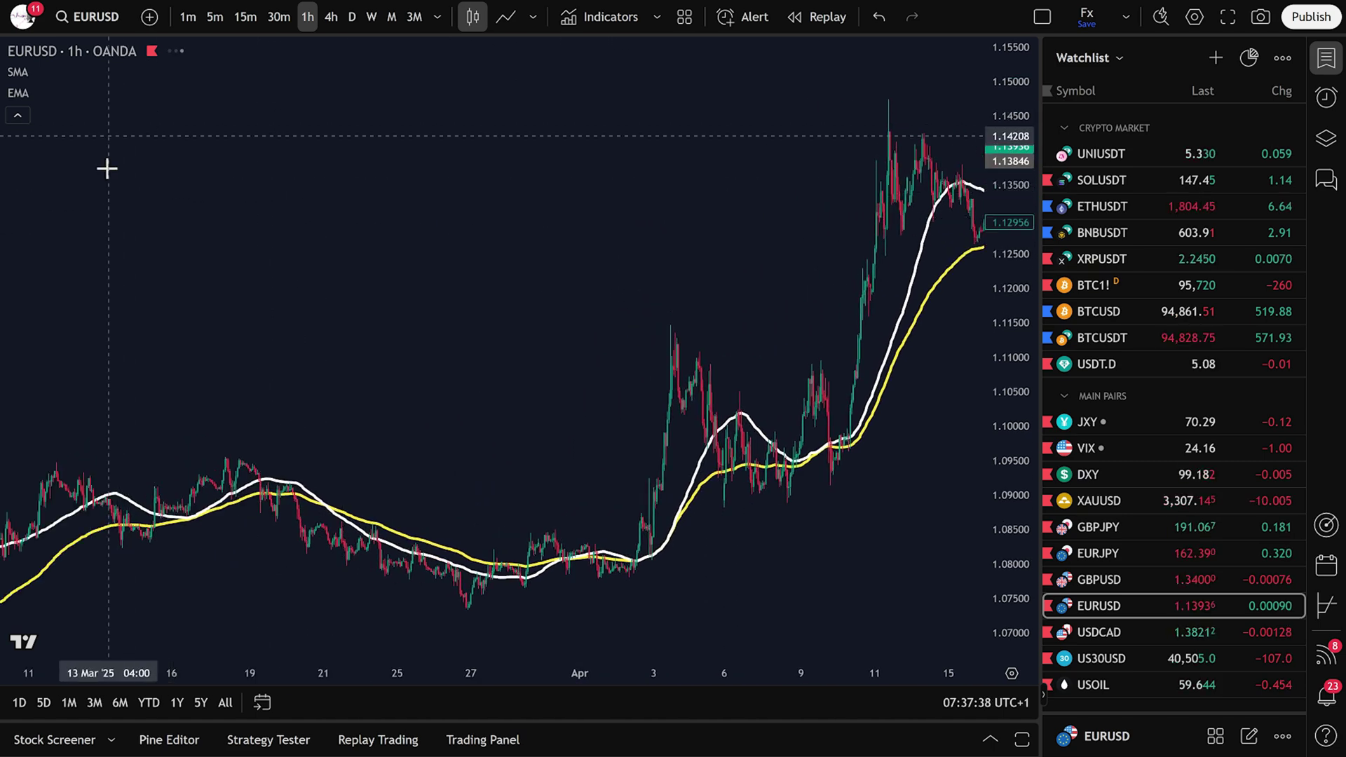
{"action": "left_click_drag", "start_coordinate": [158, 281], "coordinate": [226, 223]}
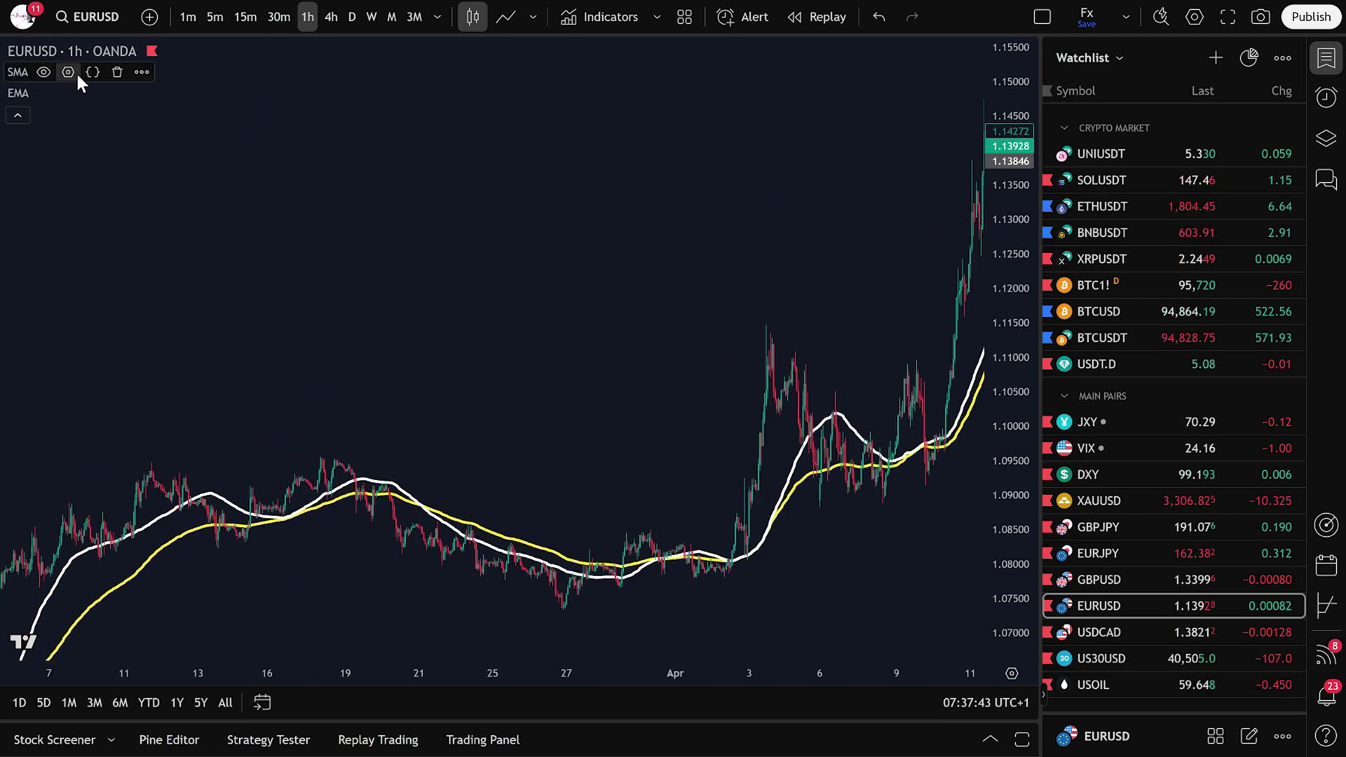
{"action": "left_click", "coordinate": [117, 72]}
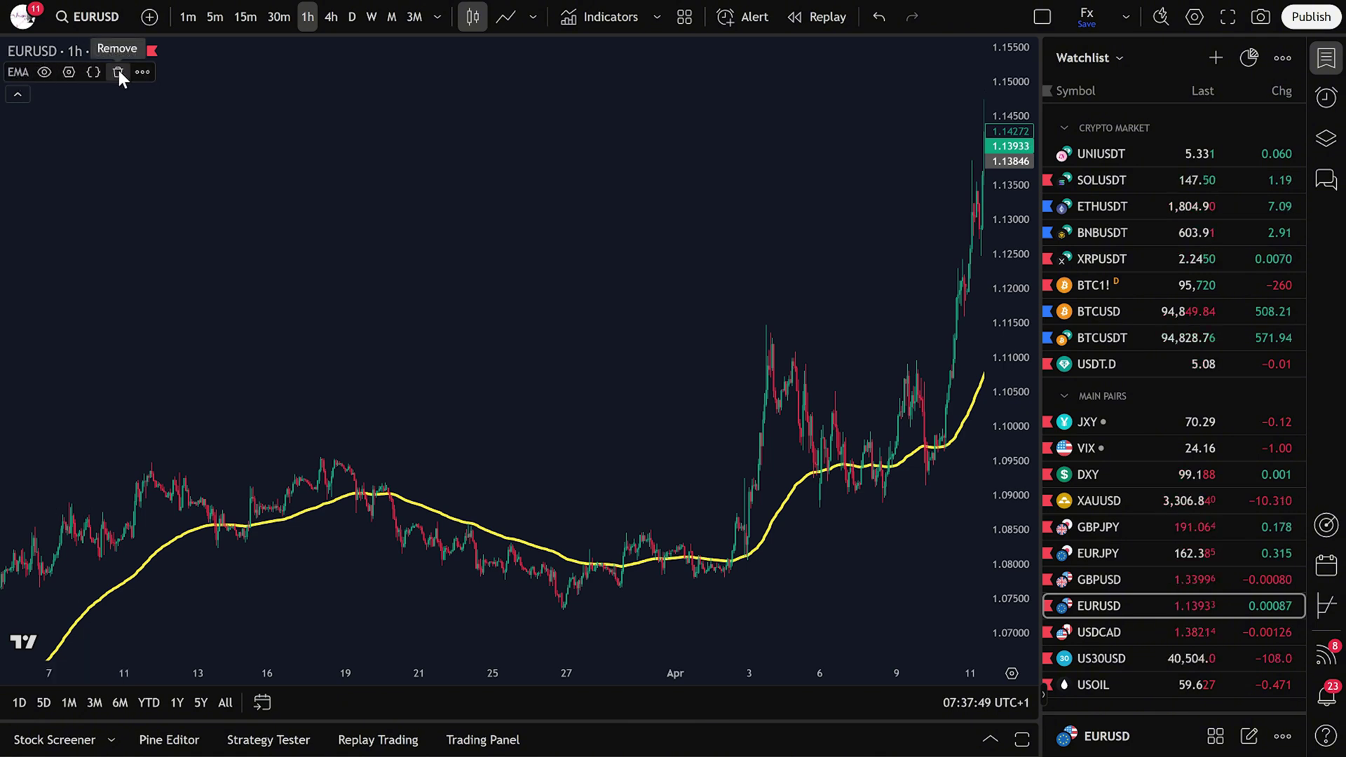
{"action": "left_click", "coordinate": [119, 72]}
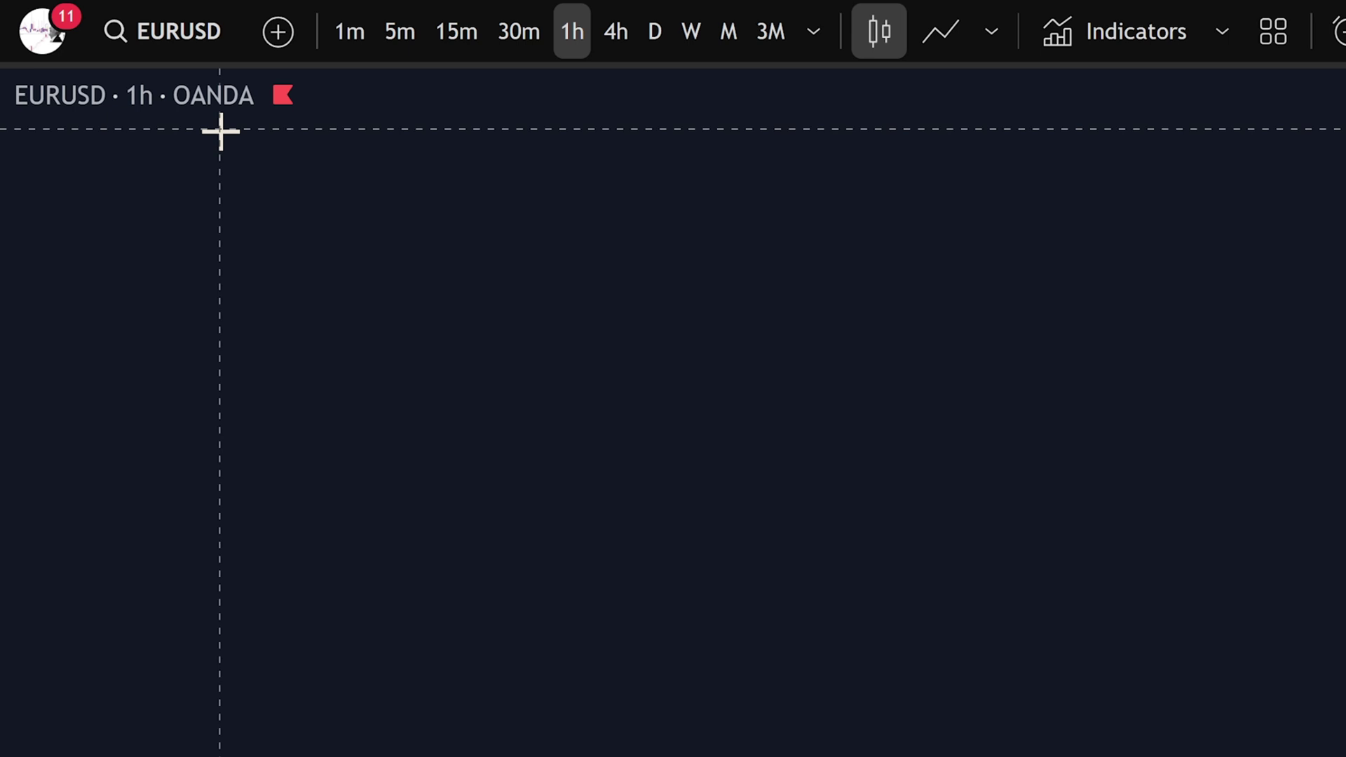
{"action": "left_click_drag", "start_coordinate": [1148, 649], "coordinate": [491, 561]}
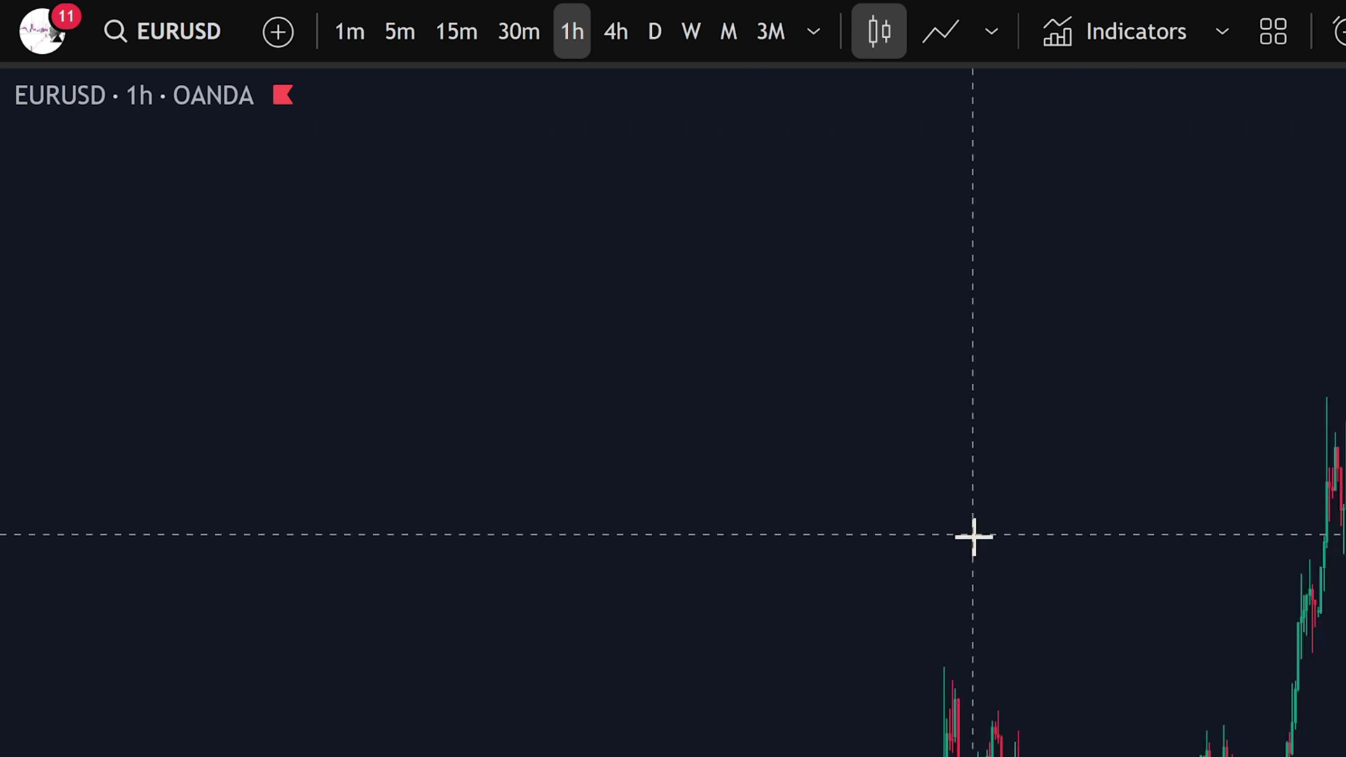
{"action": "left_click_drag", "start_coordinate": [880, 482], "coordinate": [509, 480]}
{"action": "left_click_drag", "start_coordinate": [1085, 267], "coordinate": [859, 278]}
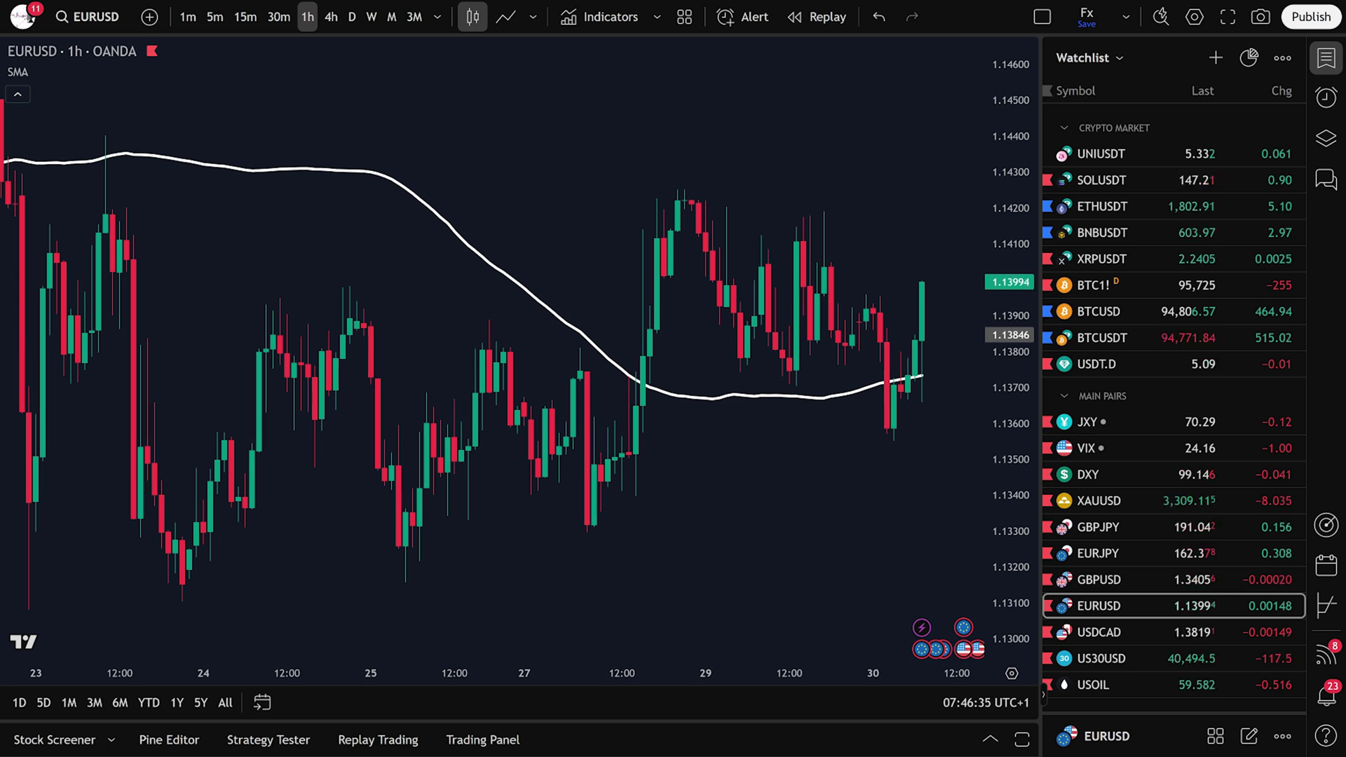
- Open the SMA legend's More menu showing 'Add alert on SMA' at 1.13733
{"action": "right_click", "coordinate": [496, 272]}
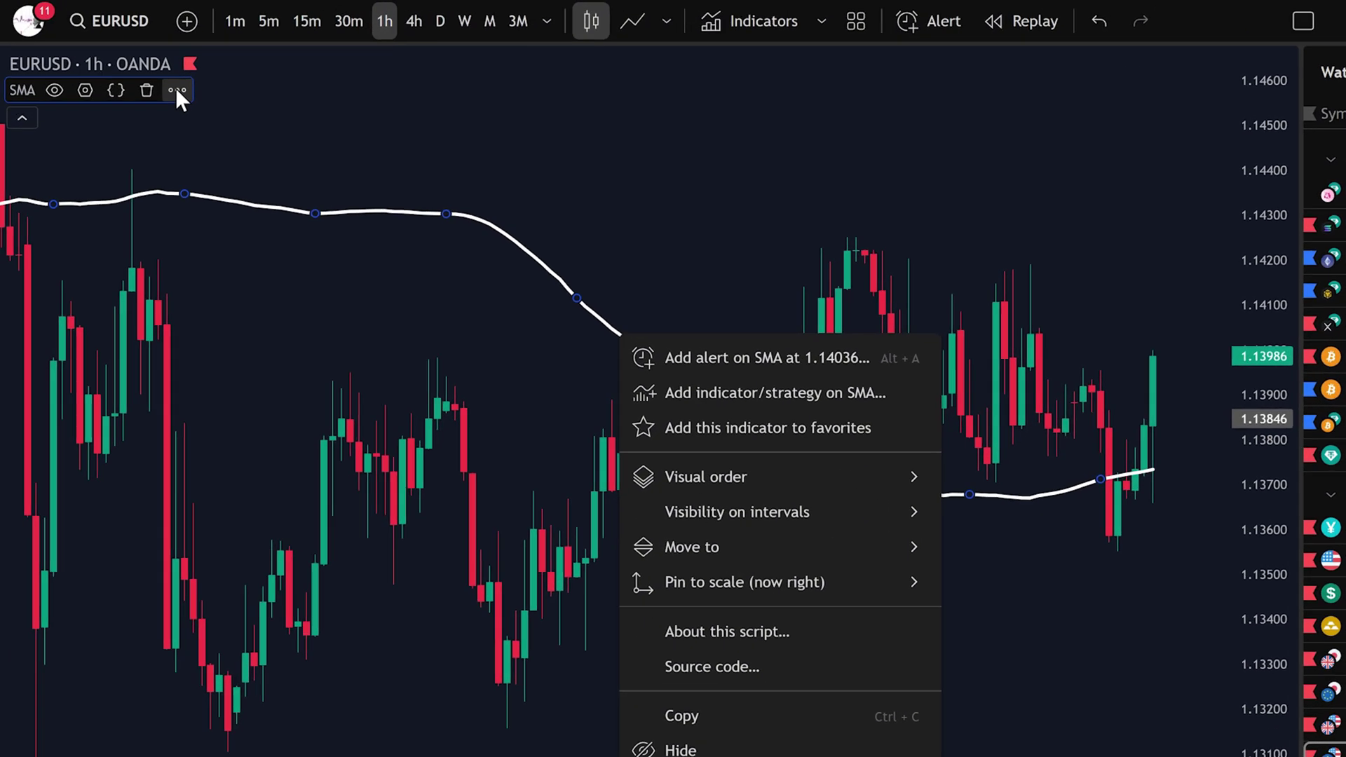
{"action": "left_click", "coordinate": [275, 141]}
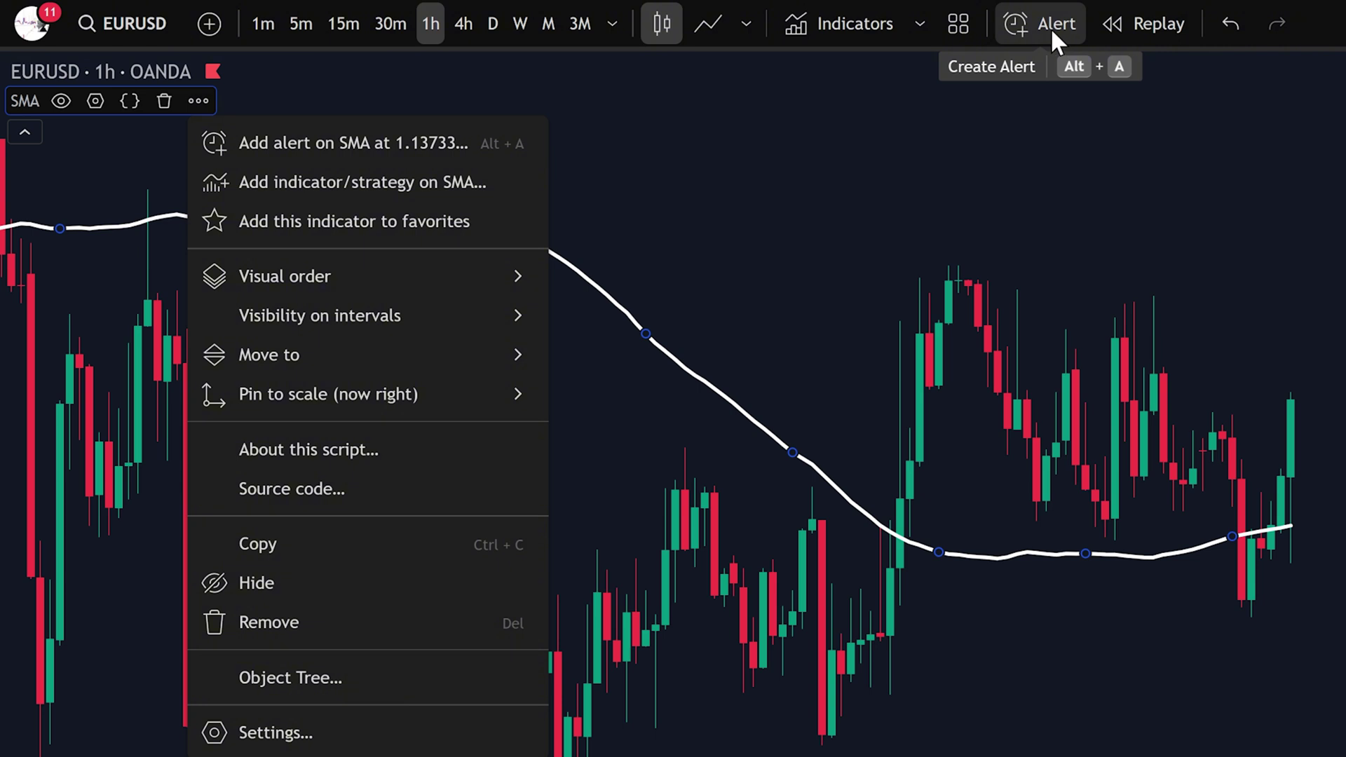
{"action": "left_click", "coordinate": [705, 131]}
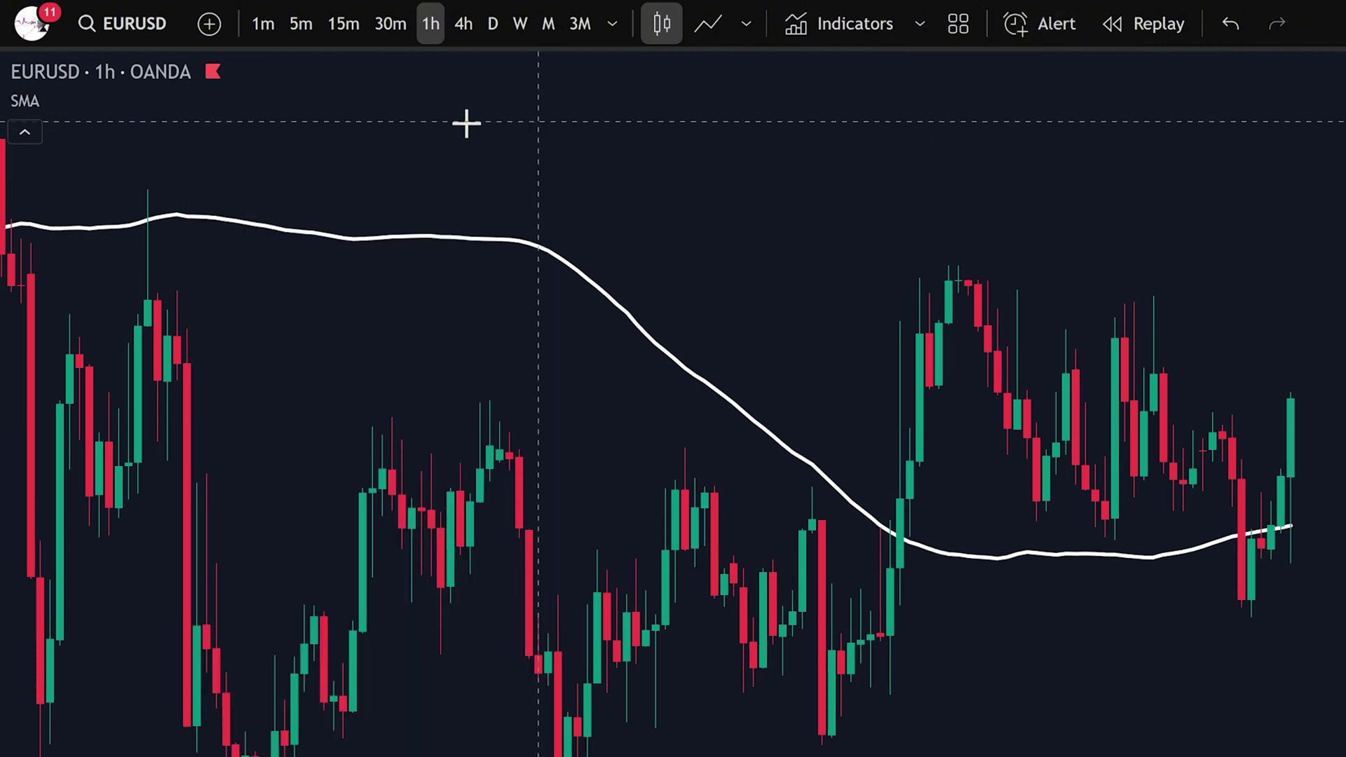
{"action": "mouse_move", "coordinate": [25, 100]}
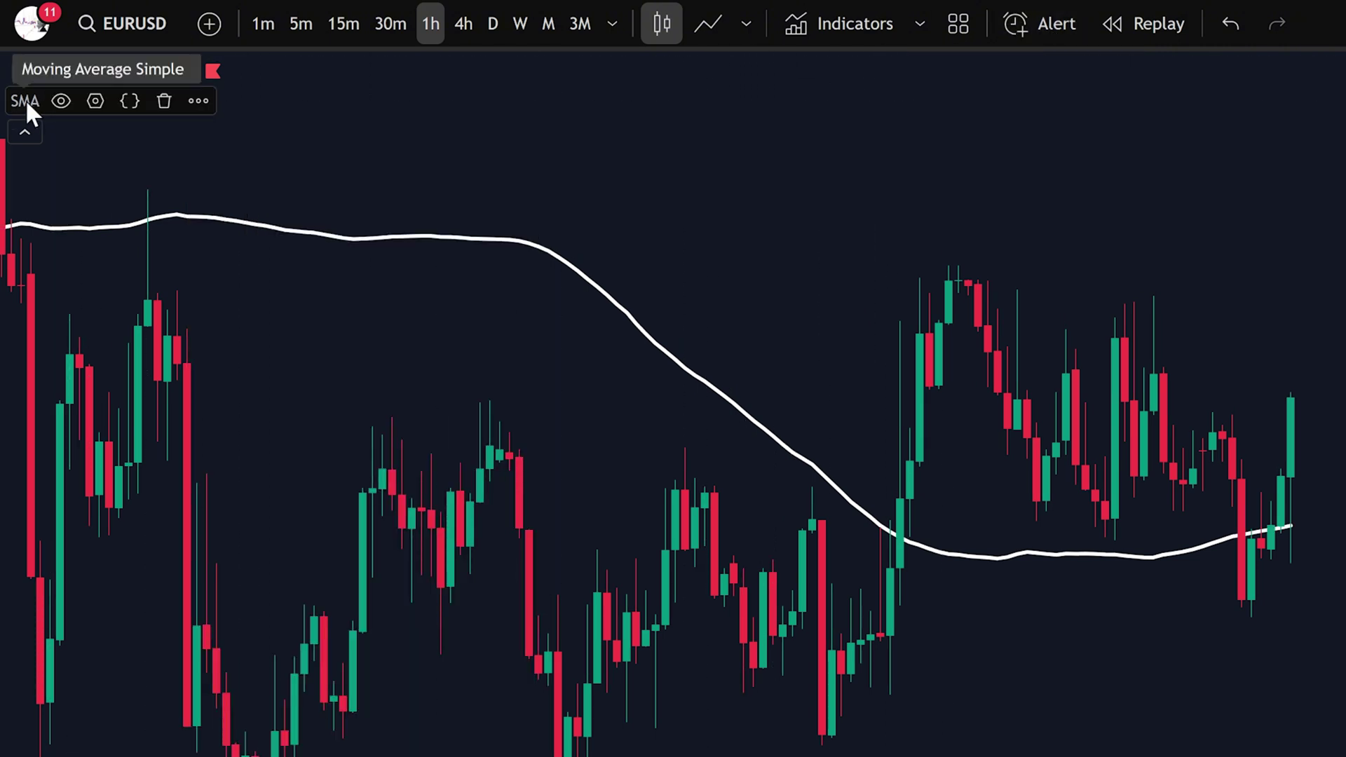
{"action": "left_click", "coordinate": [199, 105]}
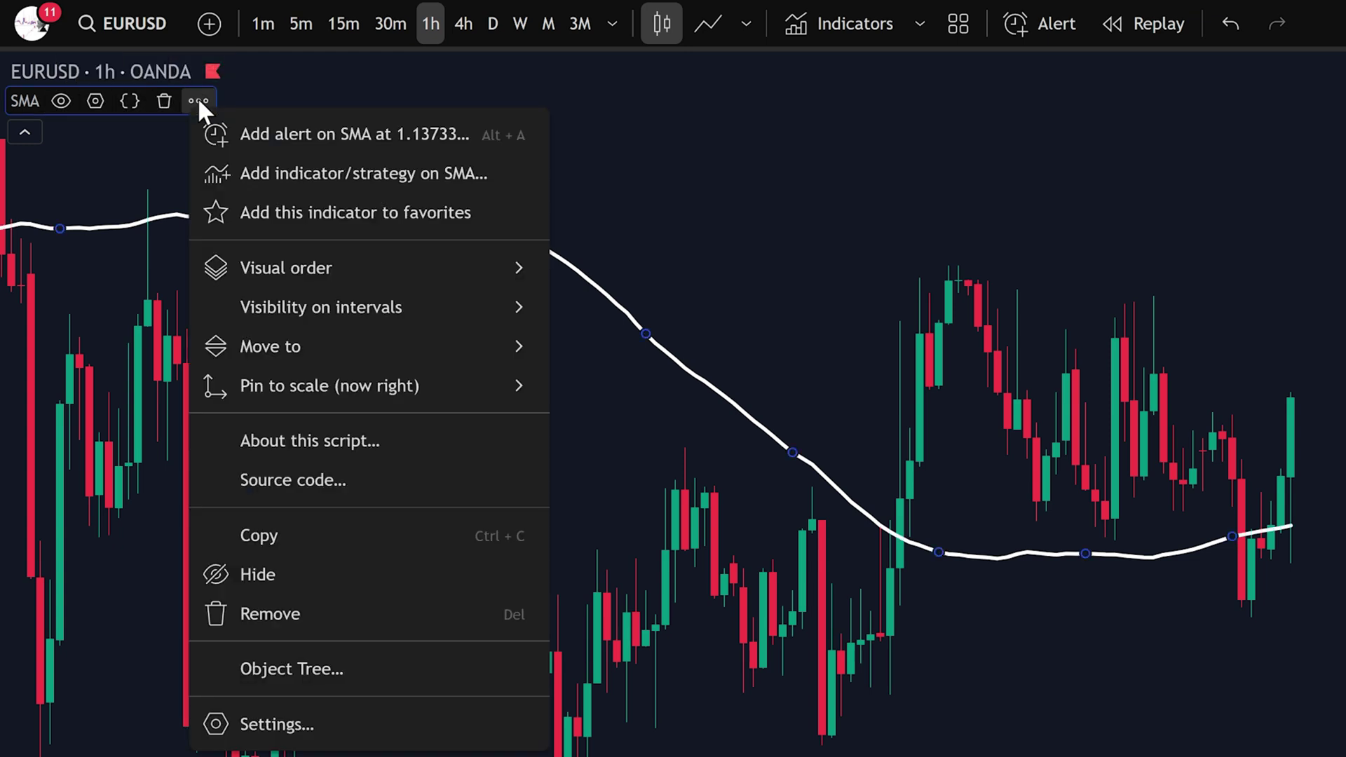
- Create an SMA (100, close) alert with condition Crossing 1.13733, triggering only once
{"action": "left_click", "coordinate": [295, 133]}
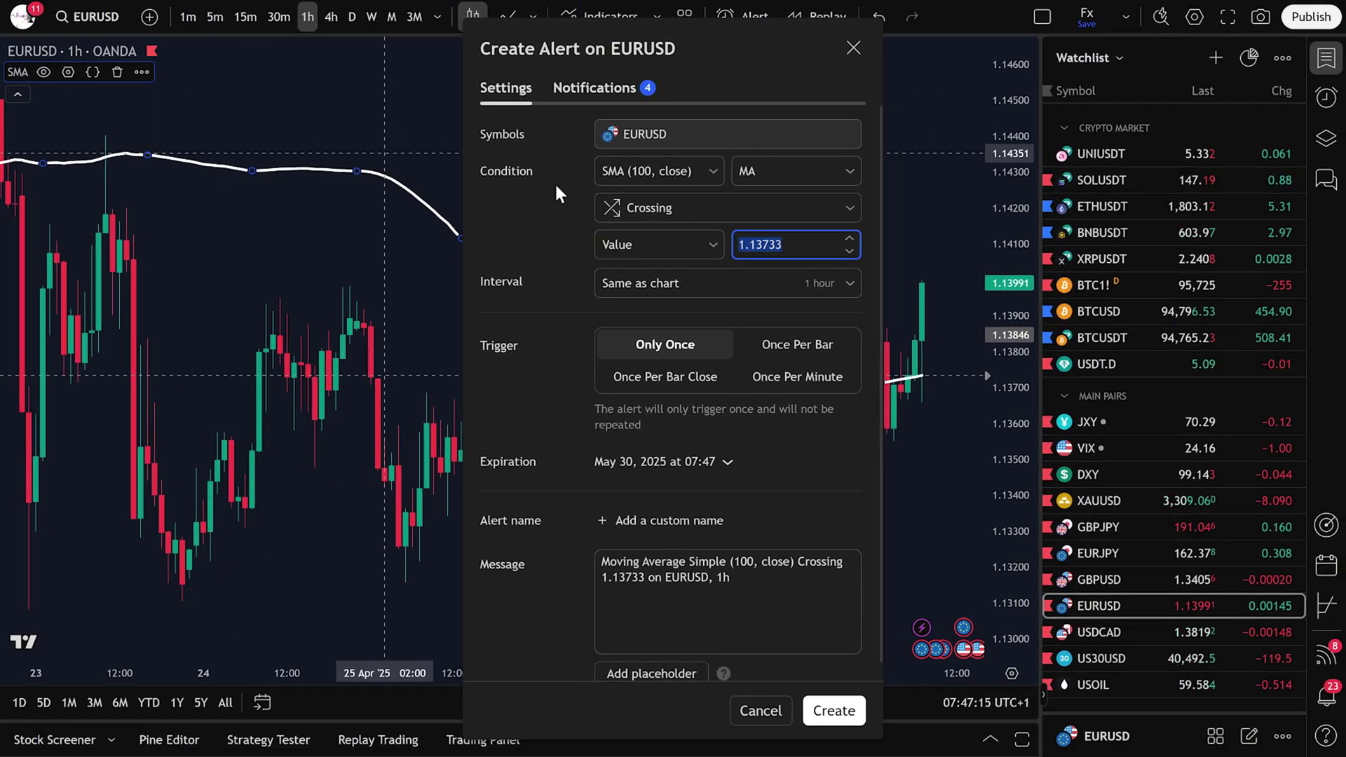
{"action": "left_click", "coordinate": [657, 207]}
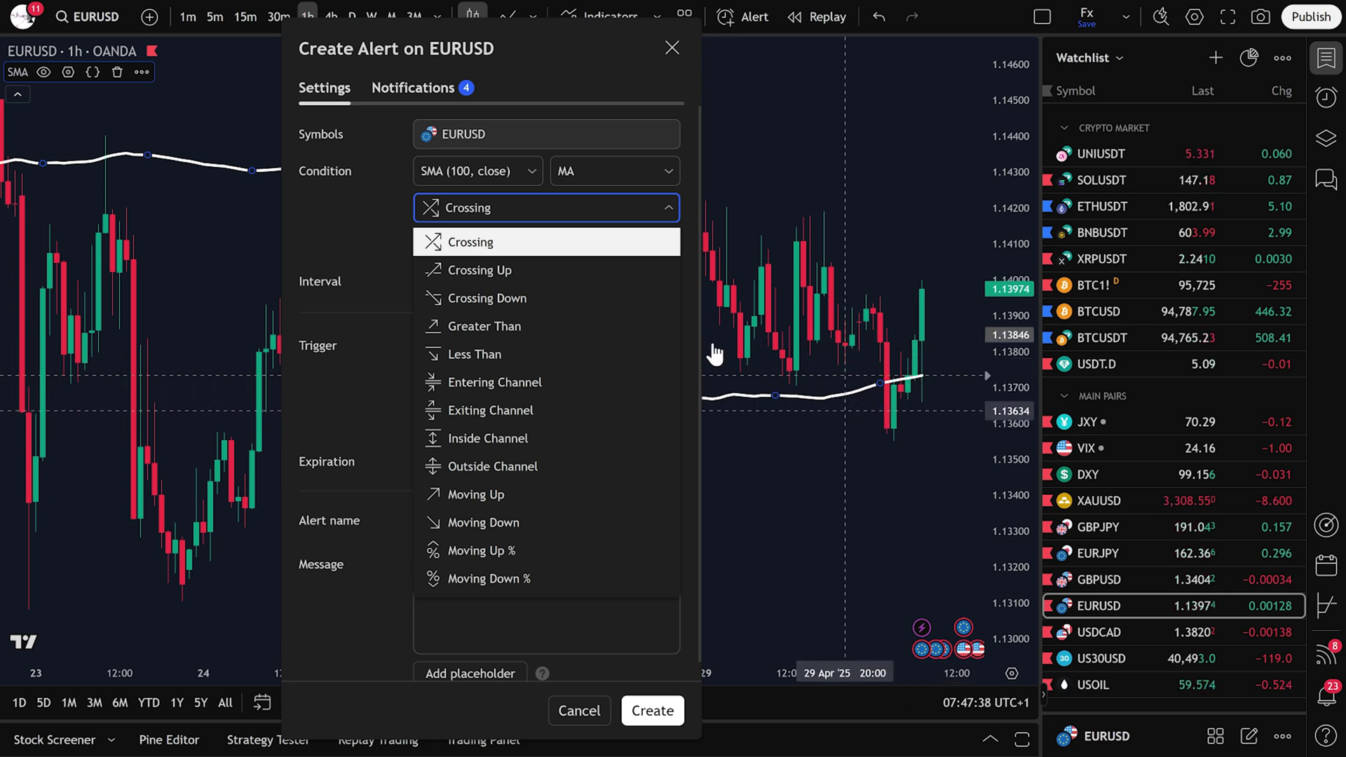
{"action": "left_click", "coordinate": [489, 297]}
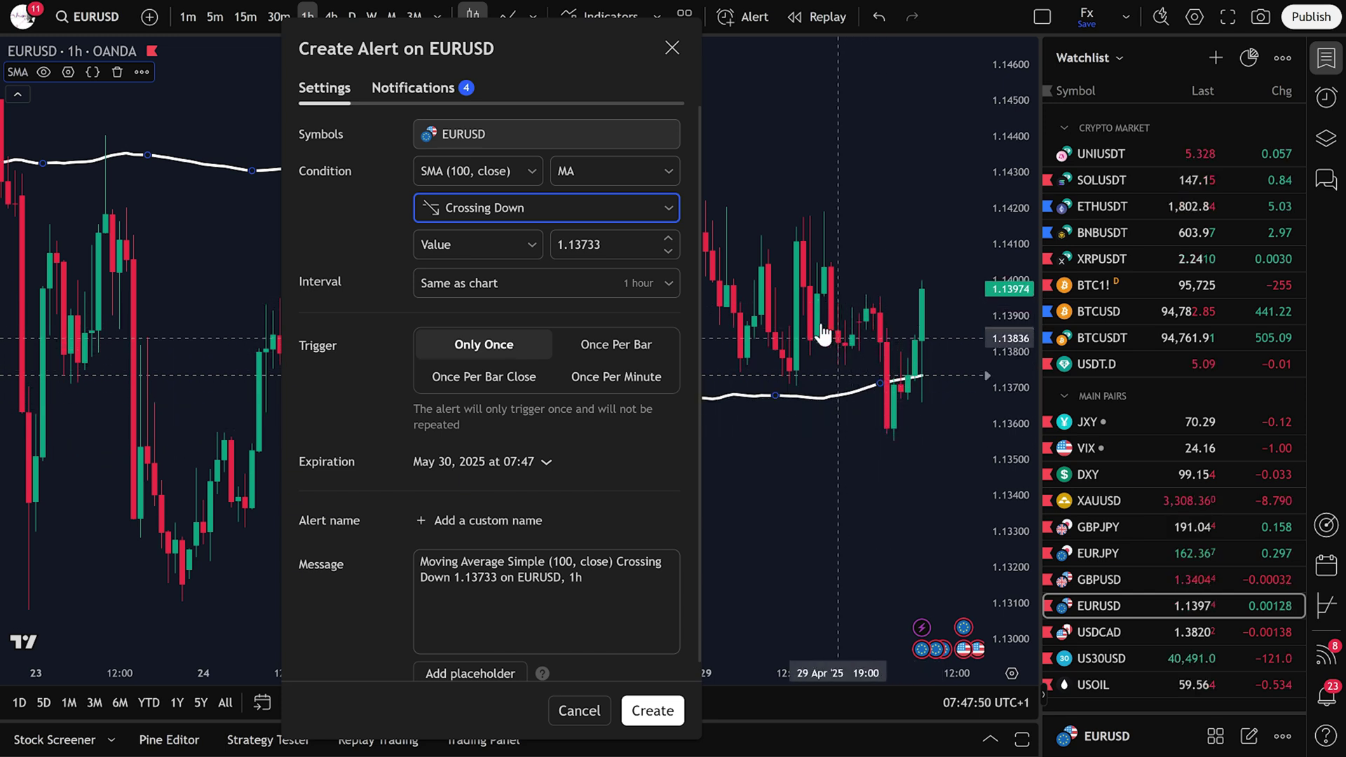
{"action": "left_click", "coordinate": [525, 206]}
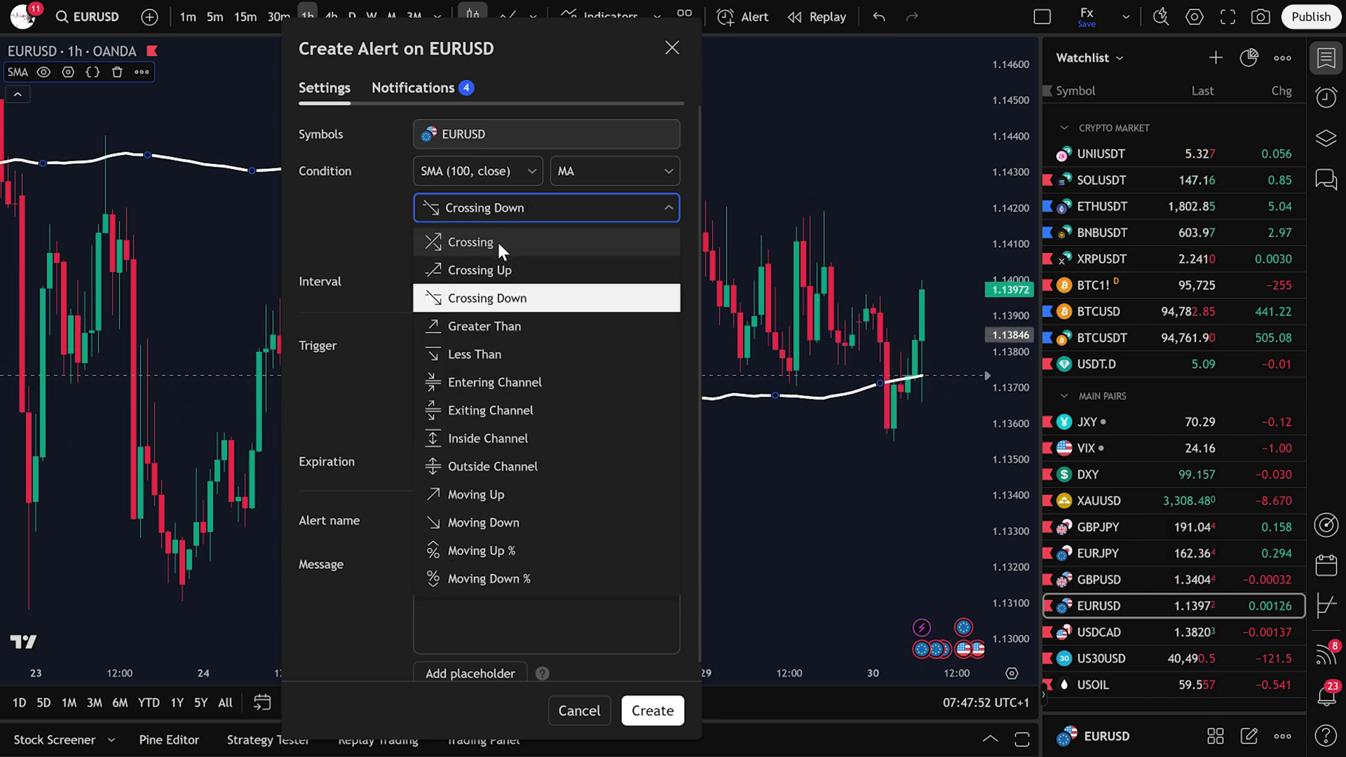
{"action": "left_click", "coordinate": [498, 242]}
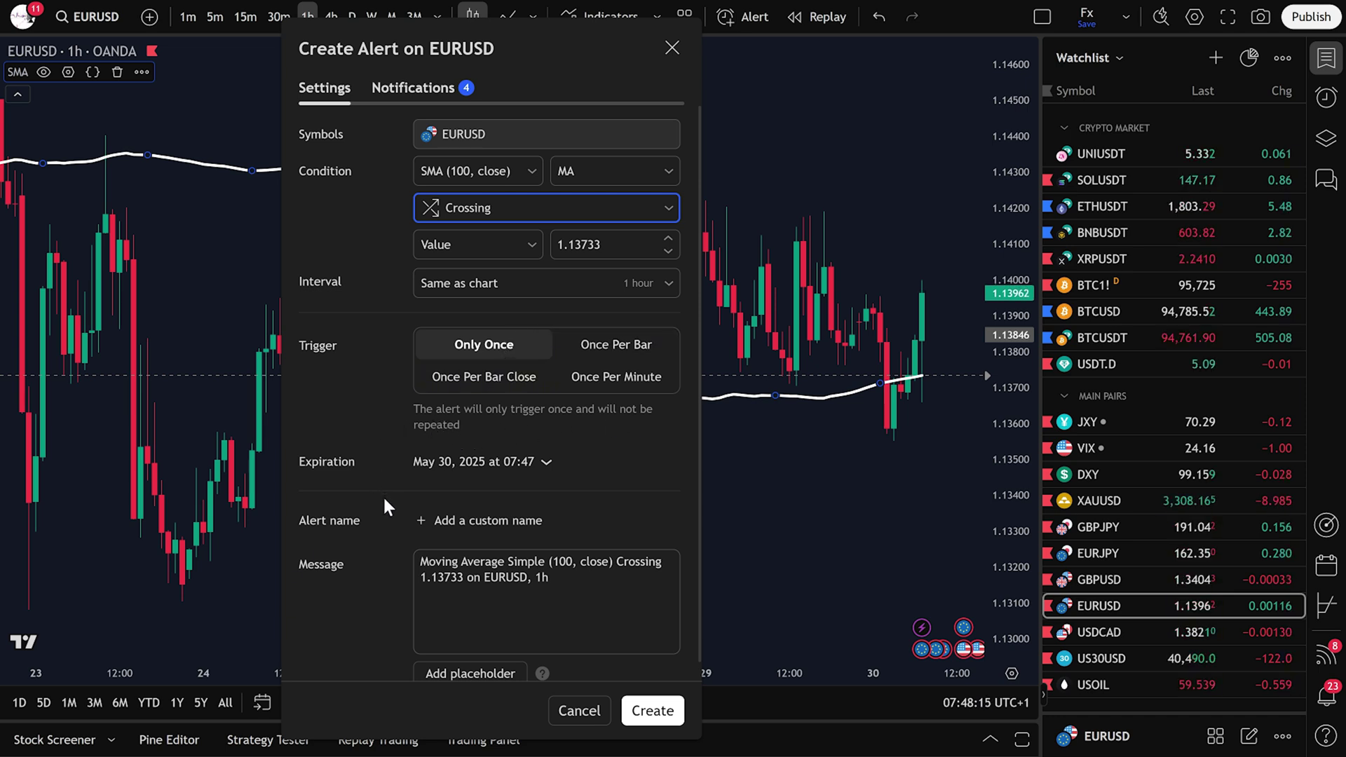
{"action": "scroll", "coordinate": [372, 550], "scroll_direction": "down", "scroll_amount": 1}
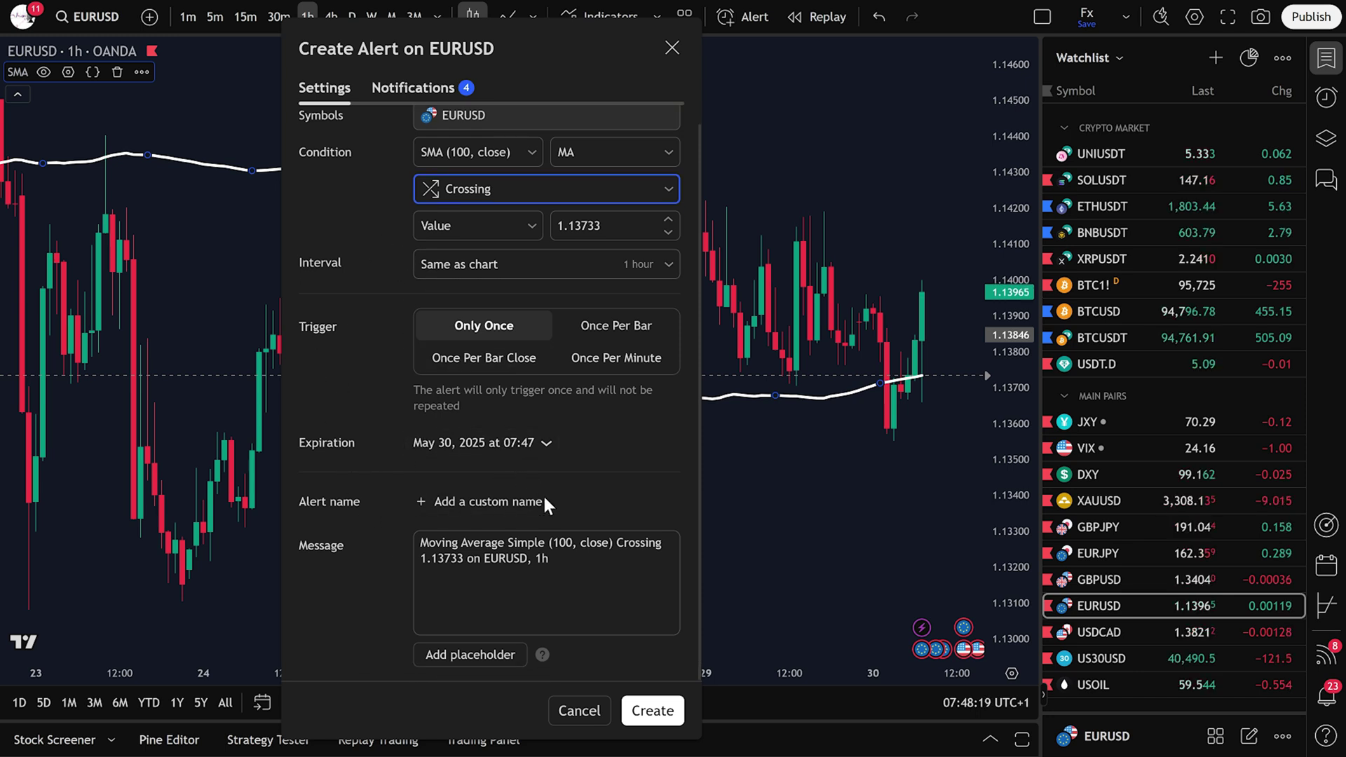
{"action": "left_click", "coordinate": [647, 709]}
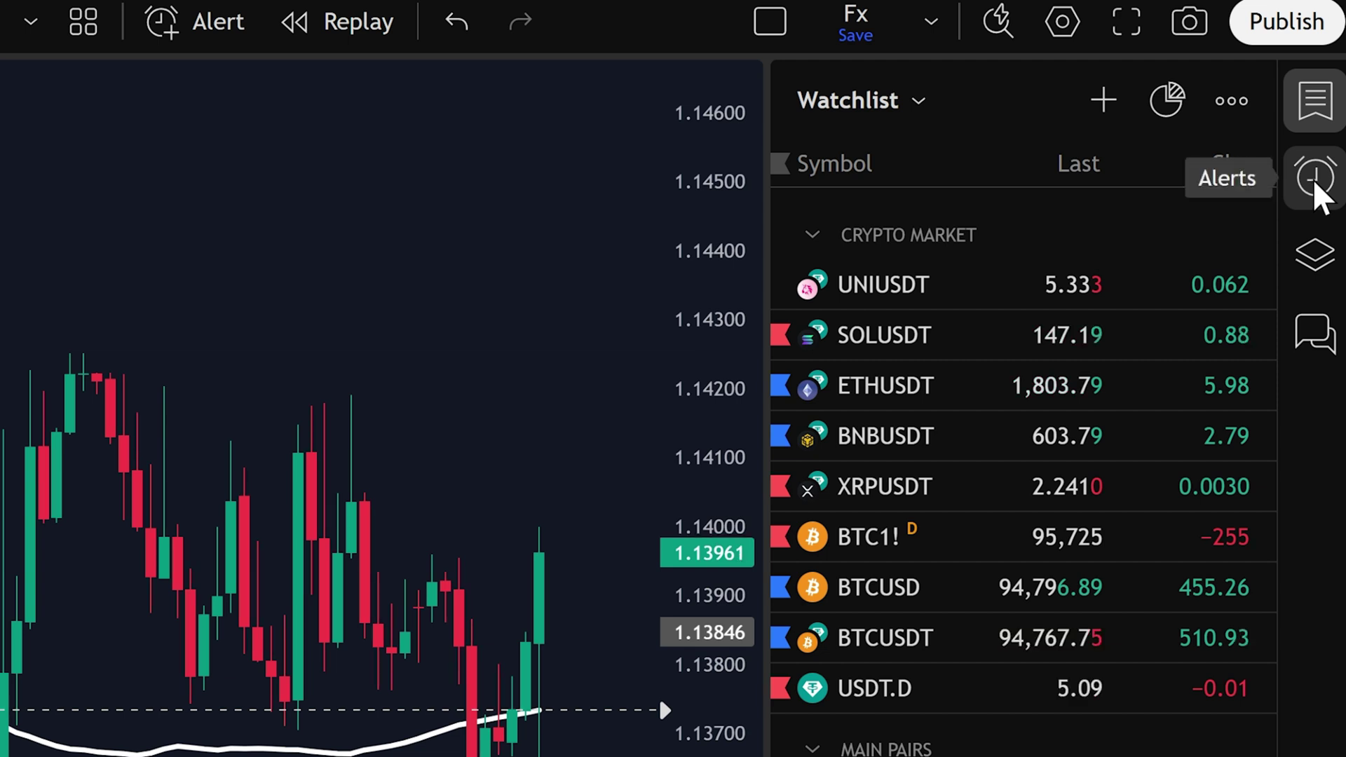
- Show the Alerts list, with the active SMA (100, close) alert on EURUSD 1h
{"action": "left_click", "coordinate": [1316, 185]}
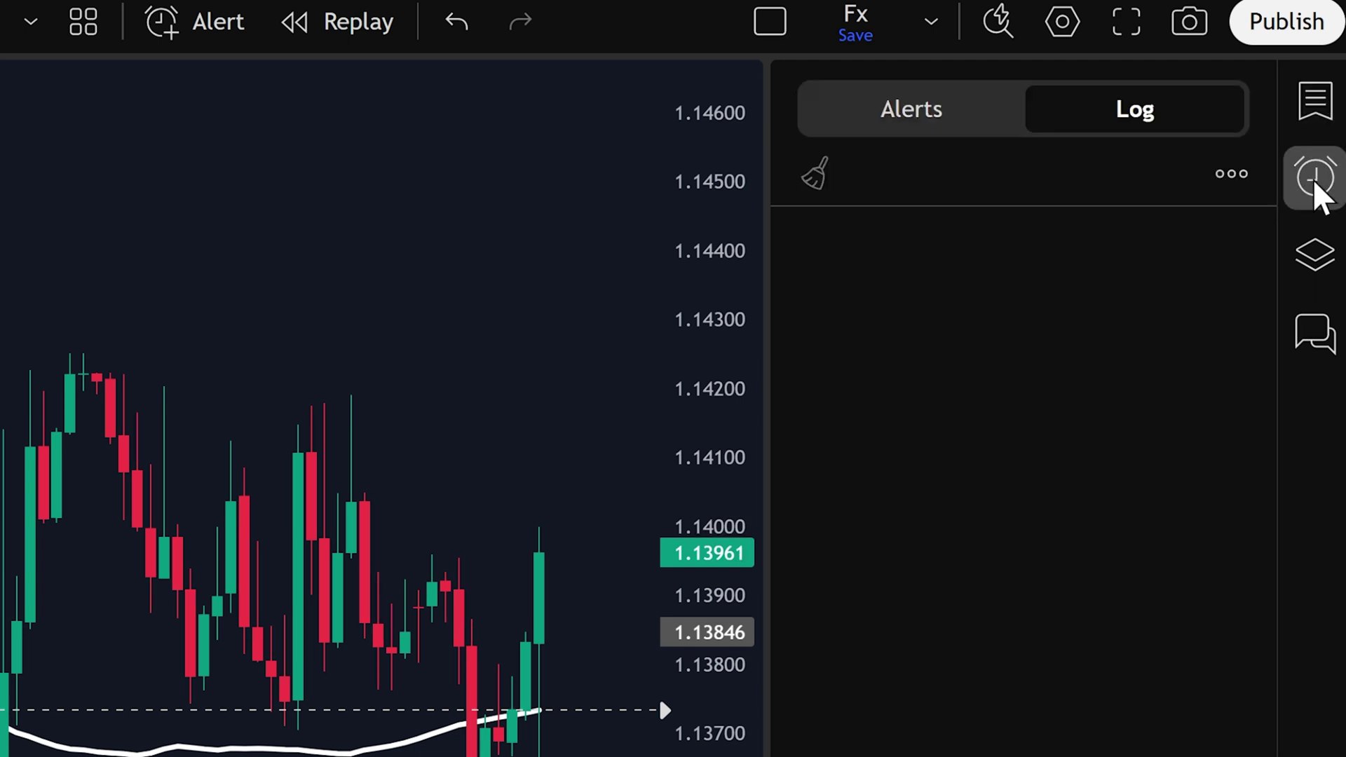
{"action": "left_click", "coordinate": [896, 120]}
{"action": "mouse_move", "coordinate": [911, 254]}
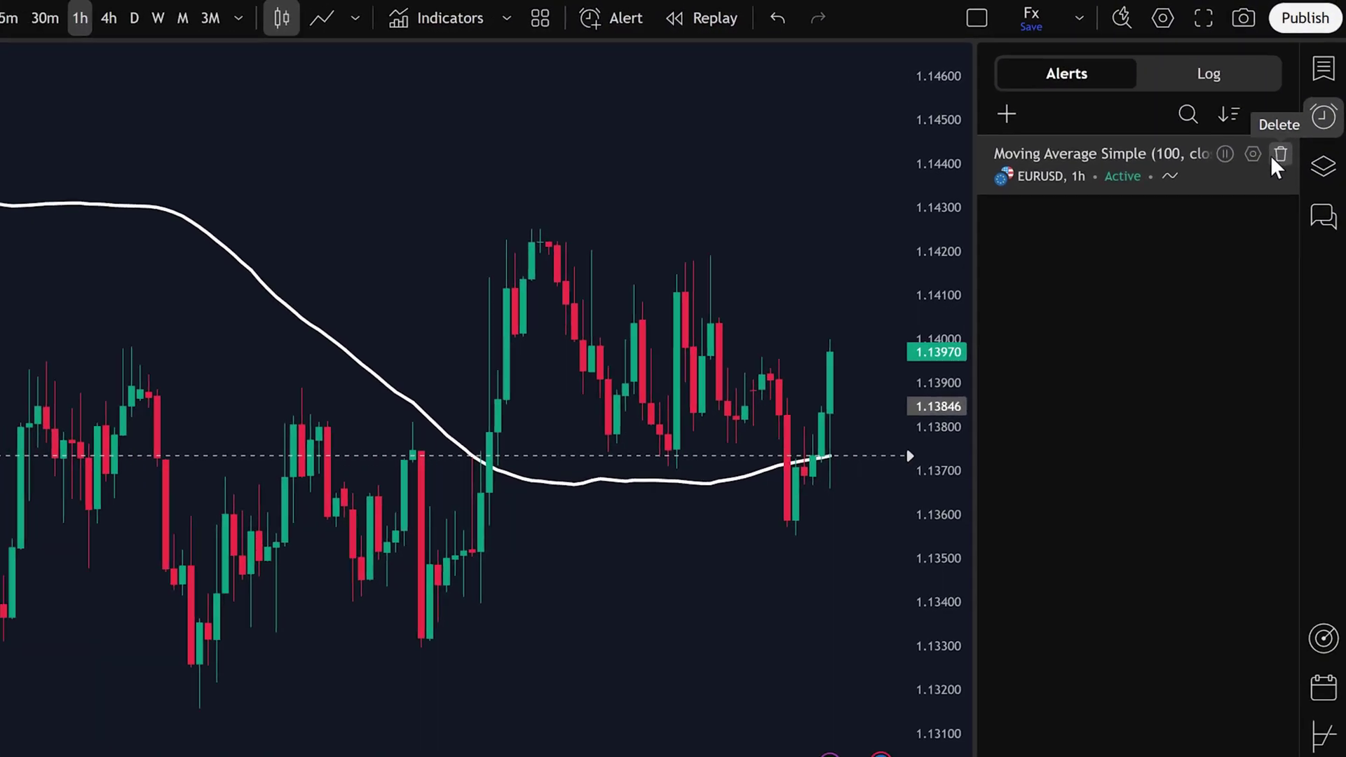
- Create a second SMA alert with condition Crossing Up at 1.14115
{"action": "right_click", "coordinate": [460, 237]}
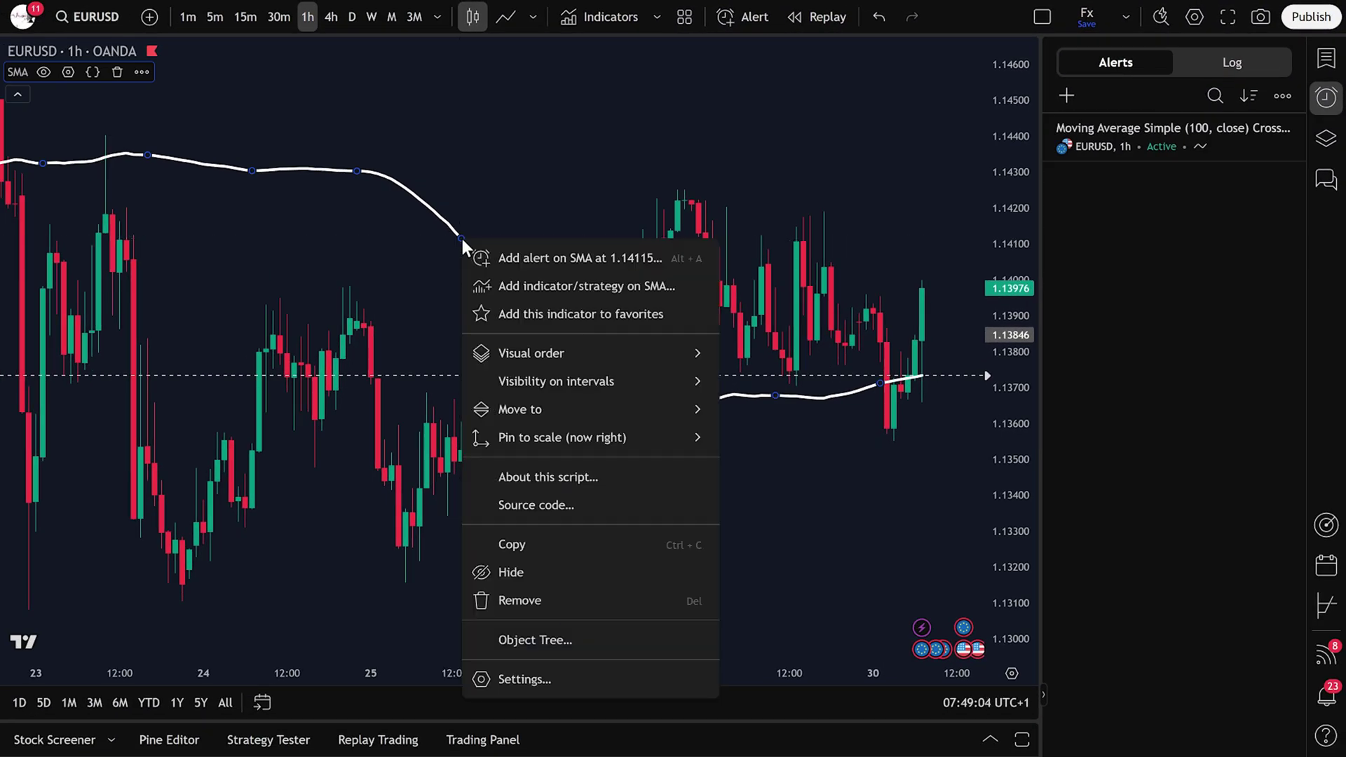
{"action": "left_click", "coordinate": [525, 257]}
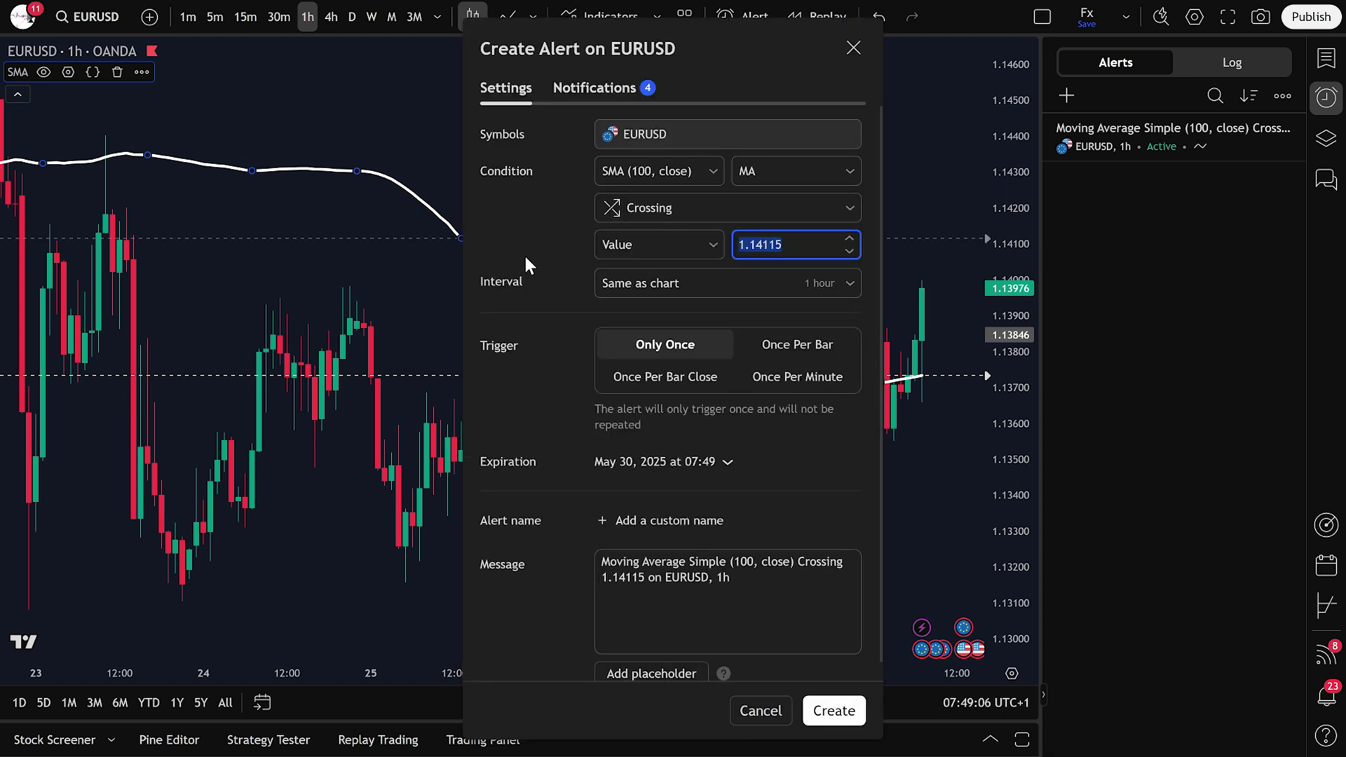
{"action": "left_click", "coordinate": [662, 209]}
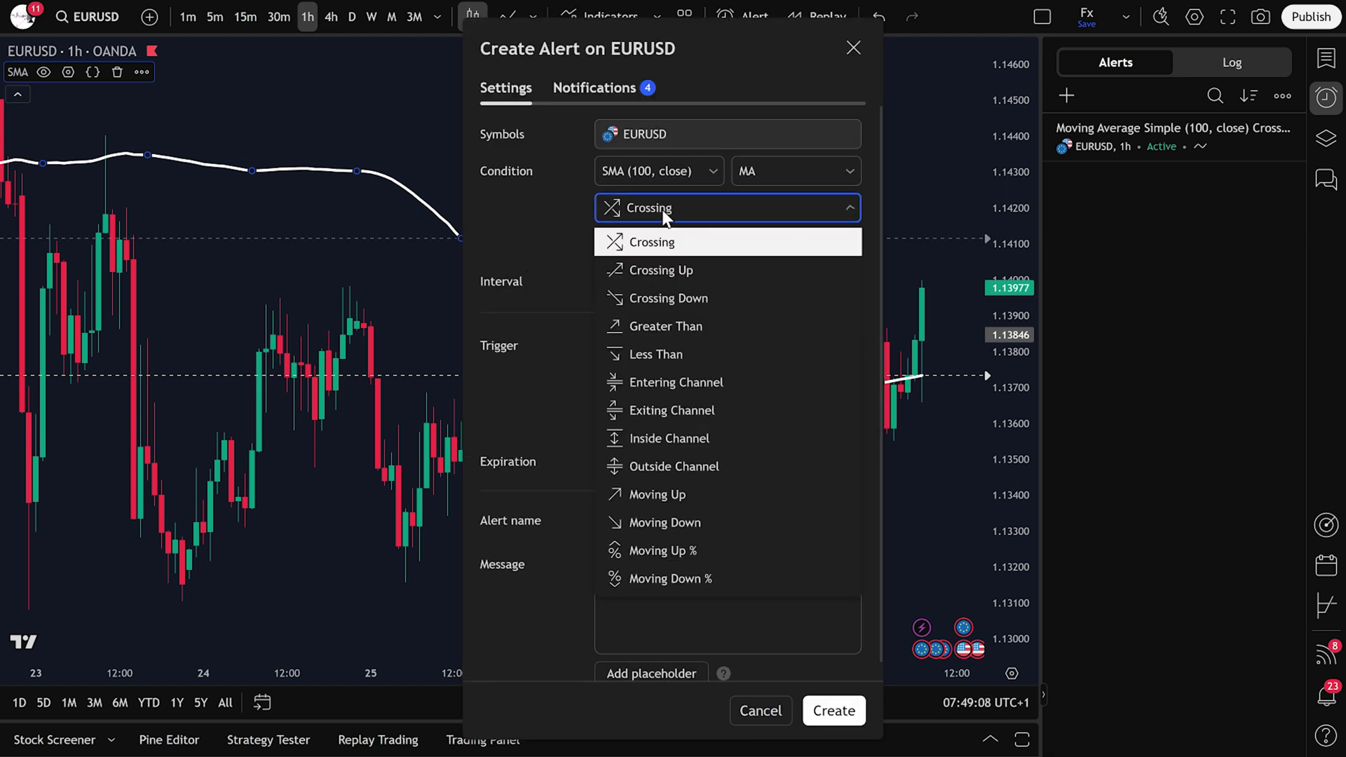
{"action": "left_click", "coordinate": [673, 269]}
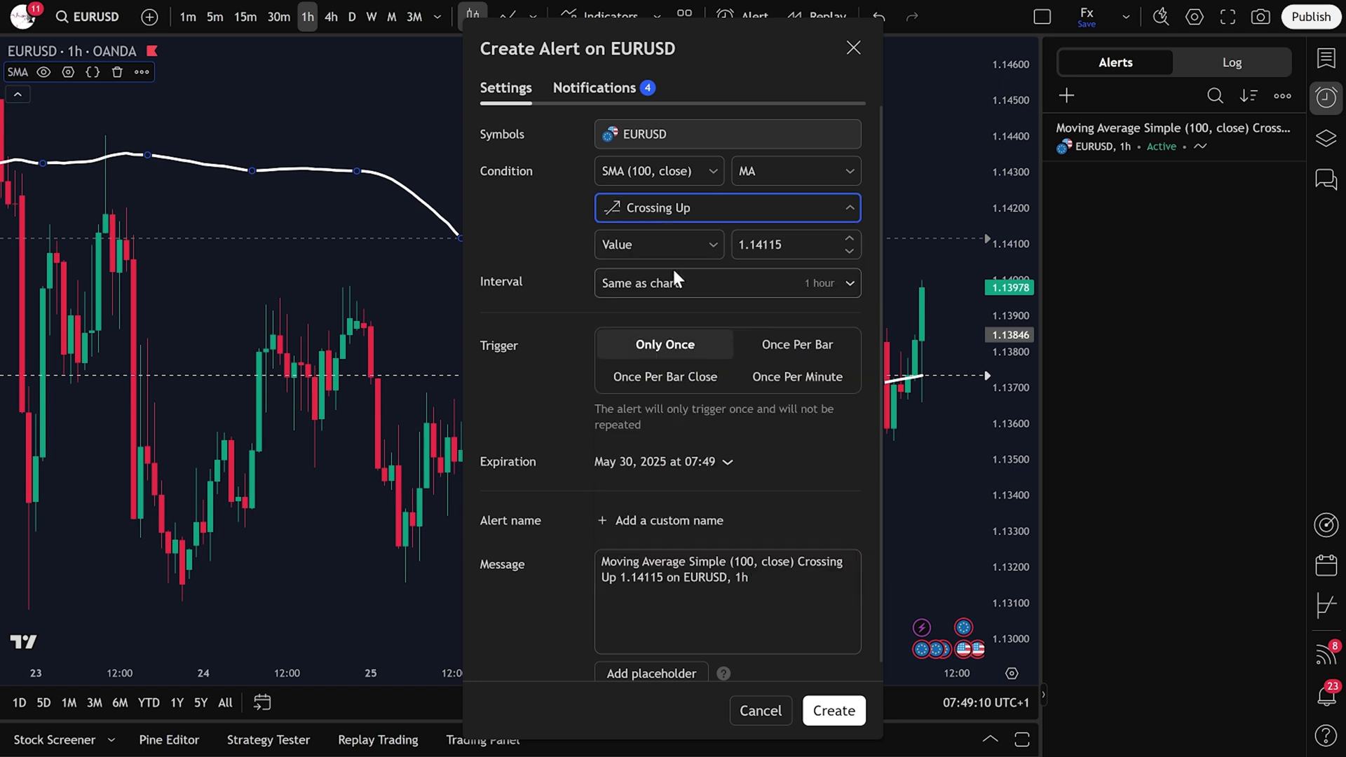
{"action": "left_click", "coordinate": [848, 710]}
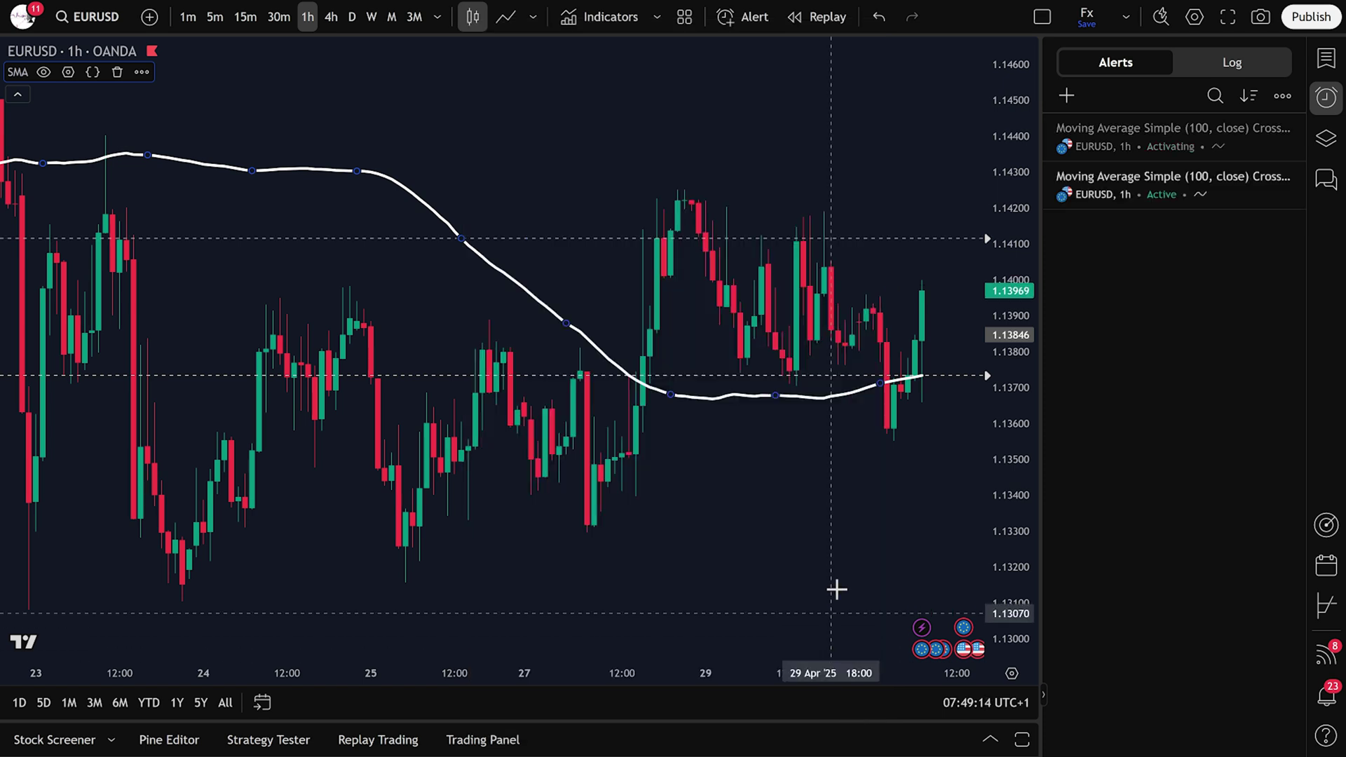
{"action": "mouse_move", "coordinate": [1167, 210]}
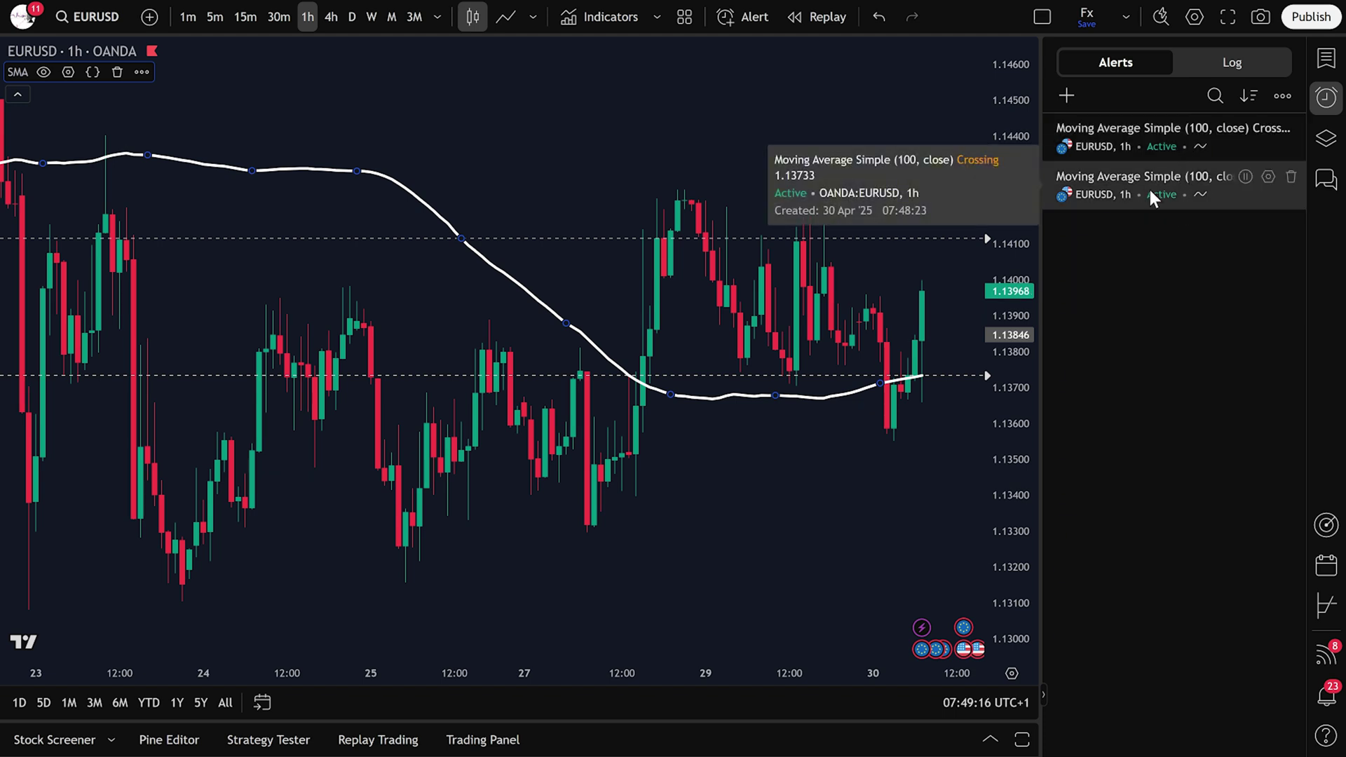
{"action": "mouse_move", "coordinate": [1181, 144]}
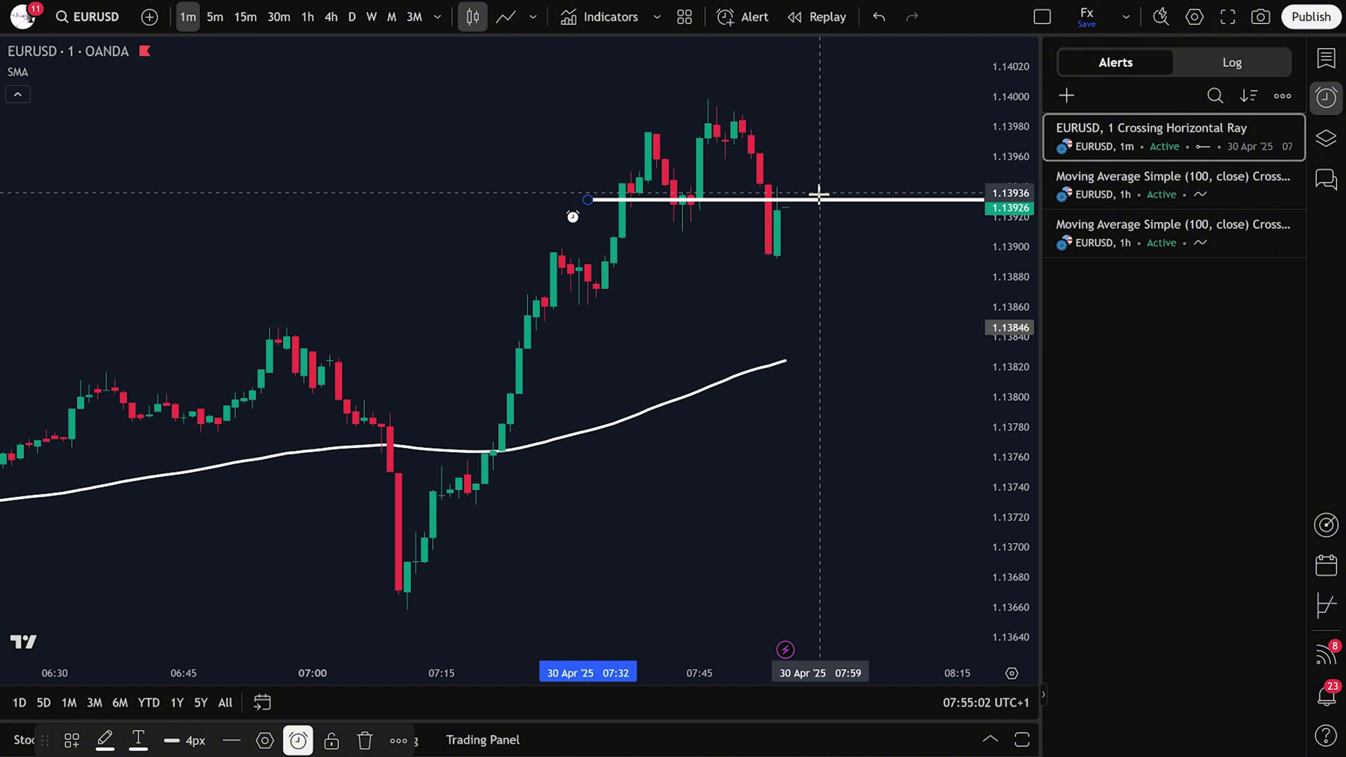
- Move the horizontal-ray alert slightly lower in price, near 1.13926
{"action": "left_click_drag", "start_coordinate": [824, 200], "coordinate": [830, 209]}
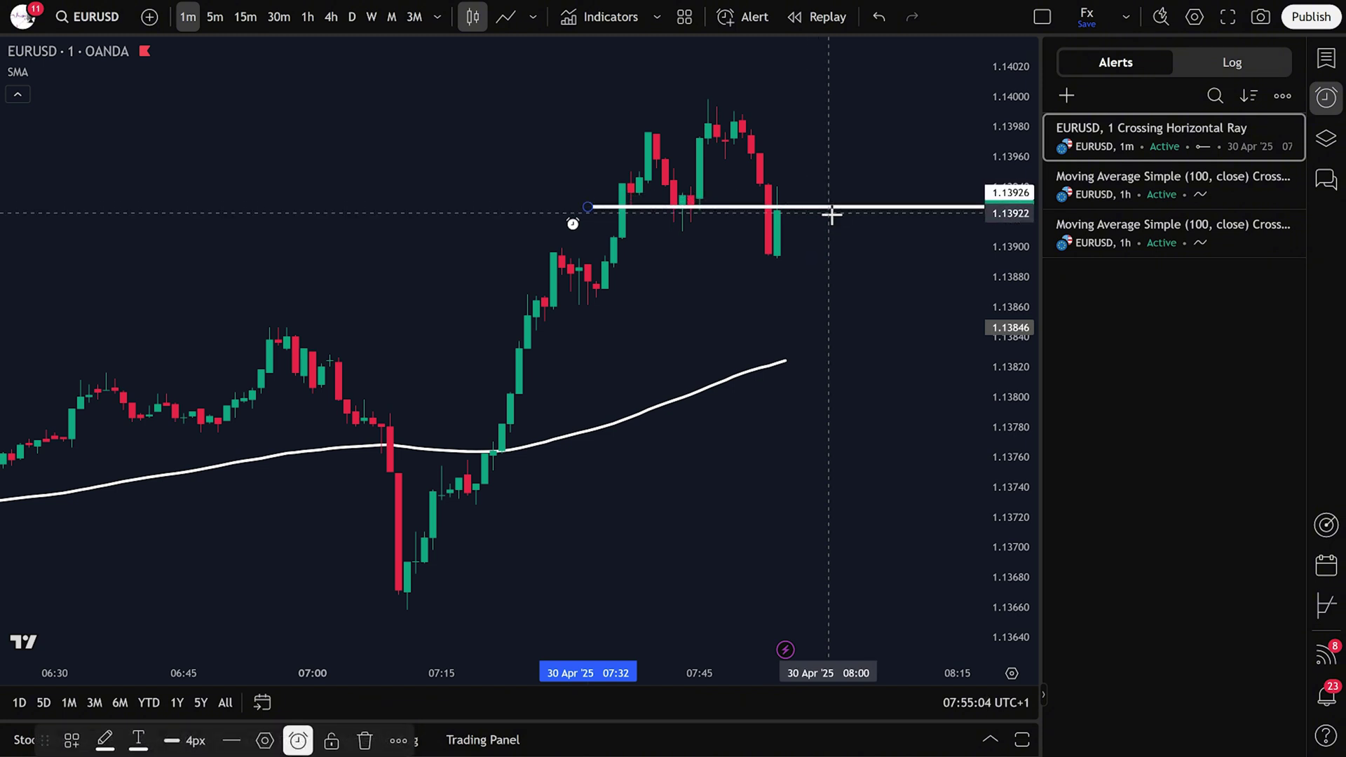